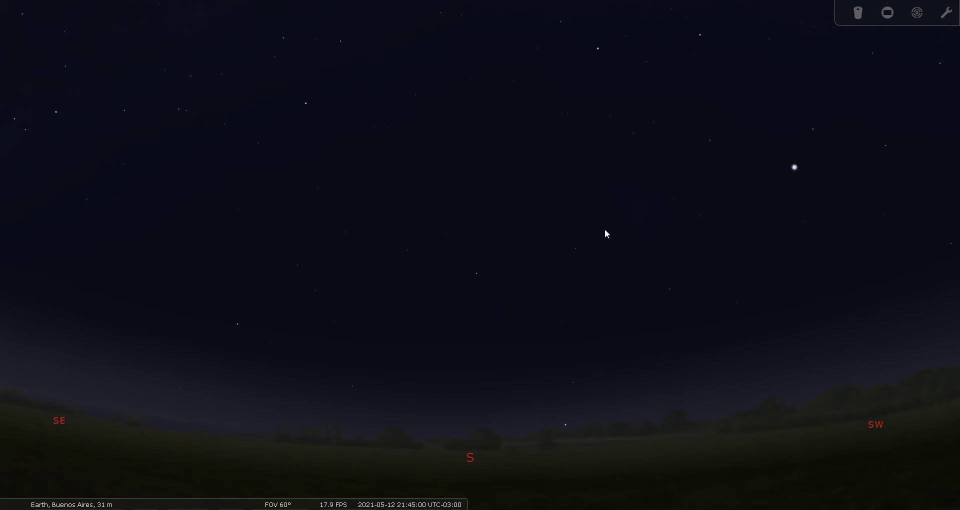
# - Tilt the view up from the southern horizon to frame the Southern Cross and Pointers
pyautogui.moveTo(536, 243); pyautogui.dragTo(536, 304)
pyautogui.moveTo(512, 215); pyautogui.dragTo(524, 308)
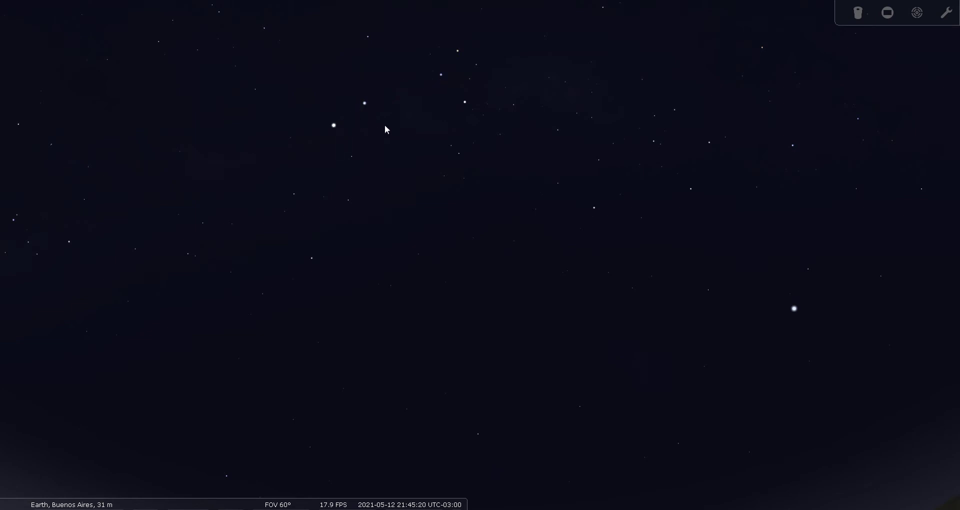
pyautogui.moveTo(434, 131); pyautogui.dragTo(415, 151)
pyautogui.moveTo(458, 173); pyautogui.dragTo(435, 159)
# - Check Acrux's details (magnitude 1.25, 320.70 light-years), then deselect it
pyautogui.moveTo(416, 148); pyautogui.dragTo(450, 152)
pyautogui.click(456, 129)
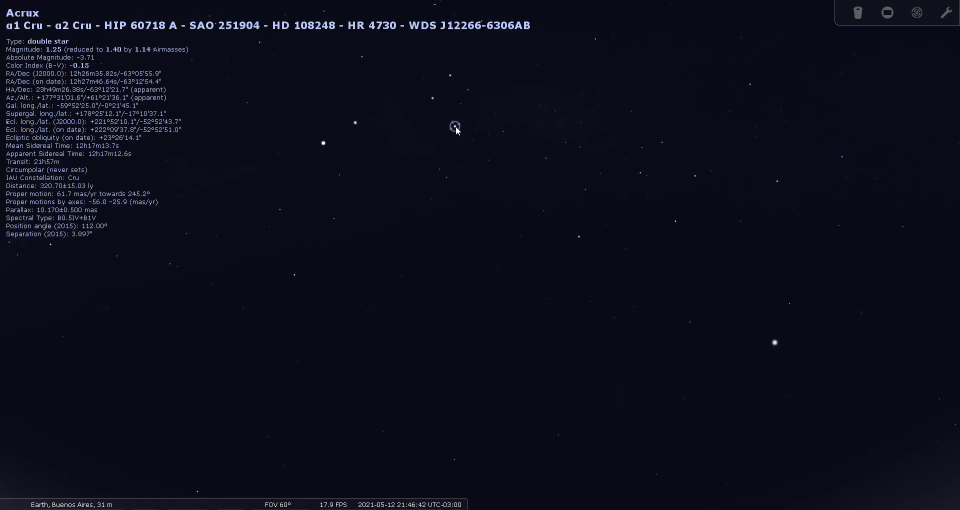
pyautogui.rightClick(453, 158)
pyautogui.moveTo(472, 226)
pyautogui.mouseDown()
pyautogui.moveTo(476, 218)
pyautogui.moveTo(472, 233)
pyautogui.mouseUp()
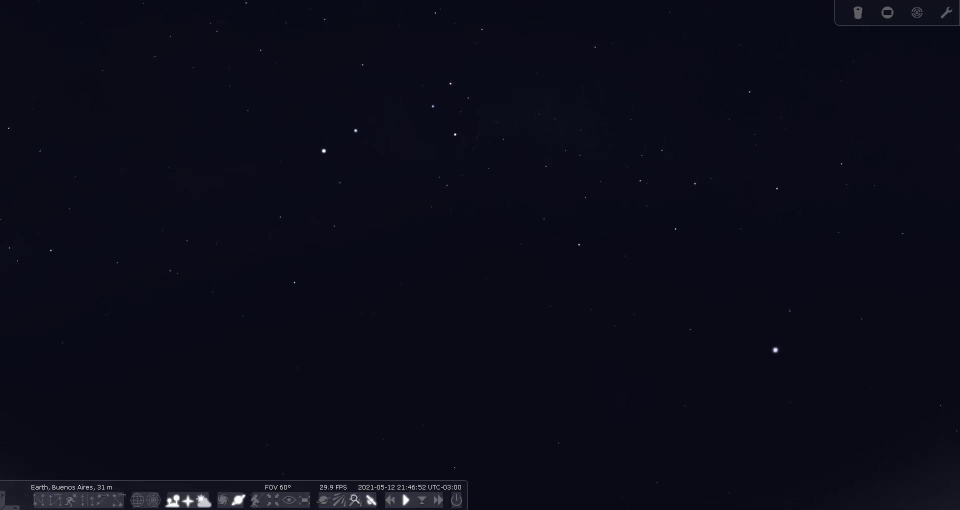
# - Show constellation lines and names, then swap the lines for boundaries with C and B
pyautogui.click(40, 500)
pyautogui.click(57, 500)
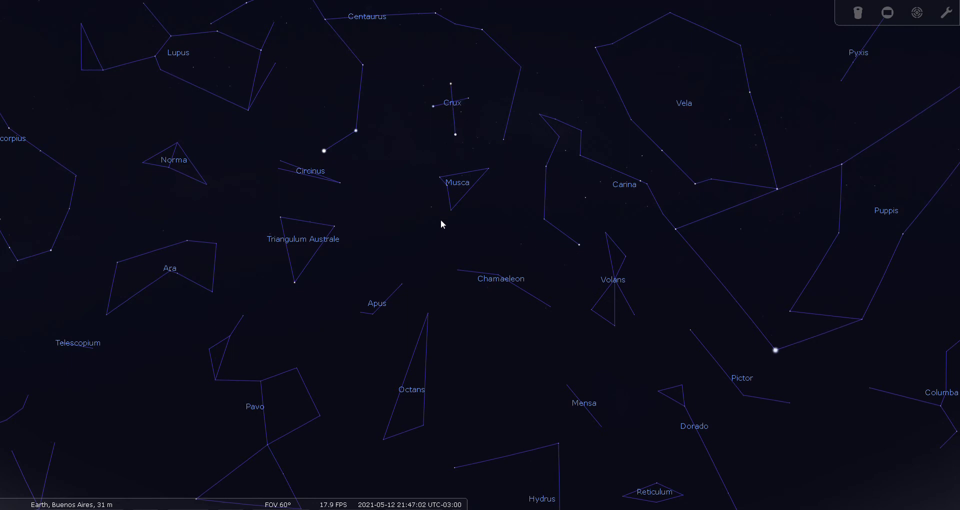
pyautogui.moveTo(38, 499)
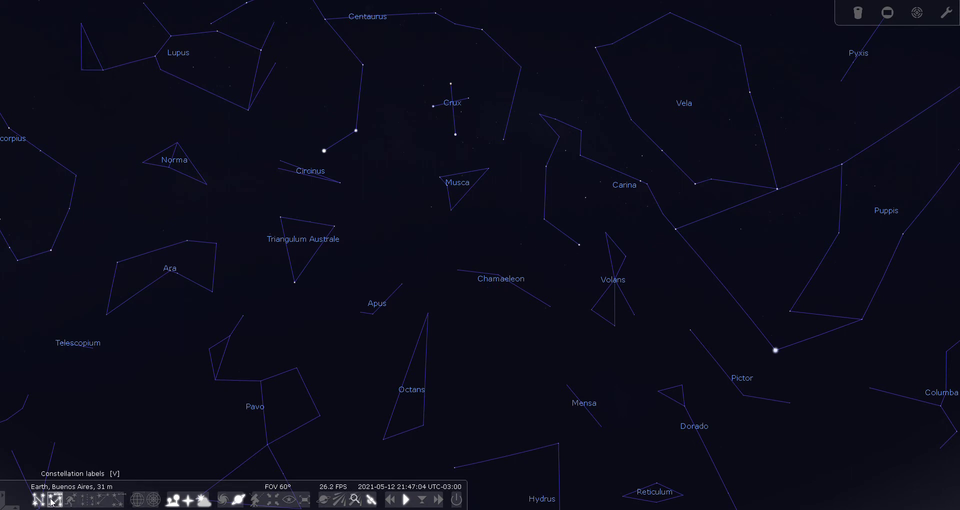
pyautogui.press('c')
pyautogui.press('b')
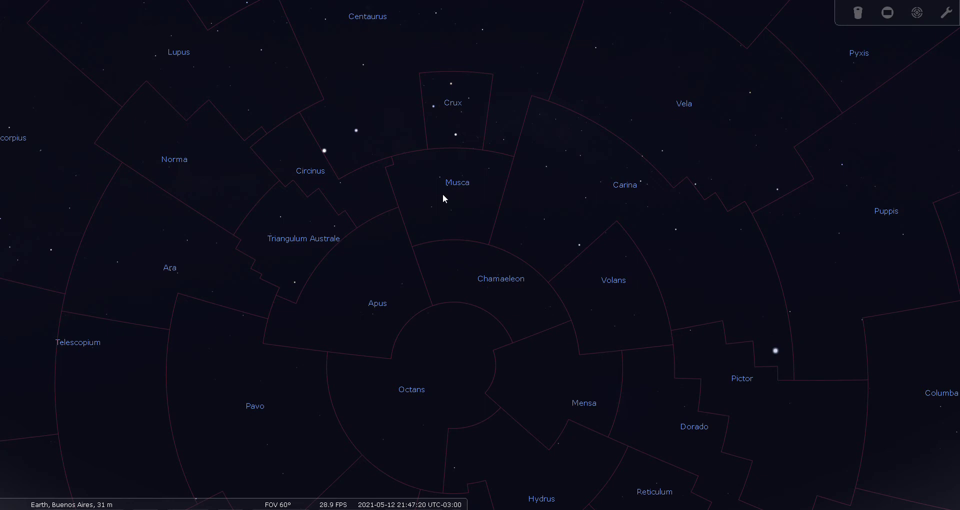
# - Hide the boundaries and show the constellation artwork and names framed on Musca
pyautogui.press('b')
pyautogui.press('v')
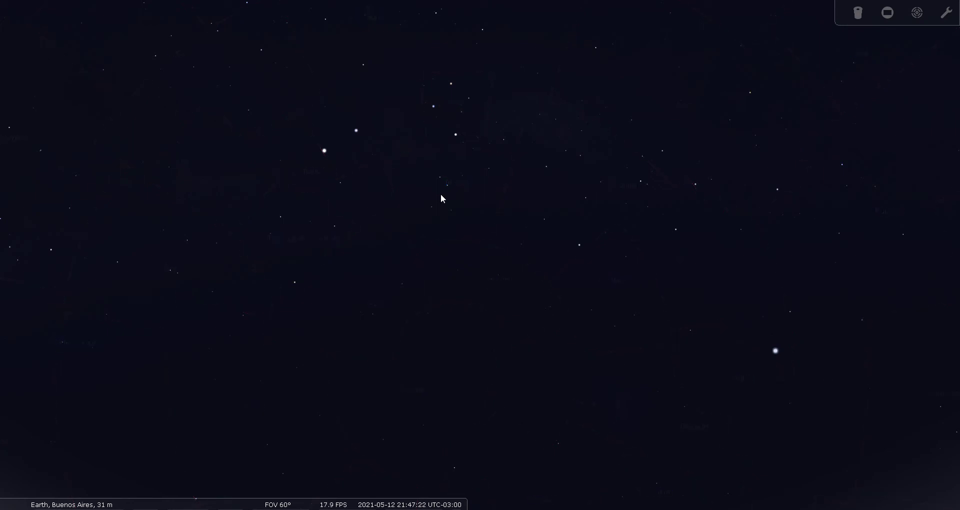
pyautogui.press('v')
pyautogui.click(72, 502)
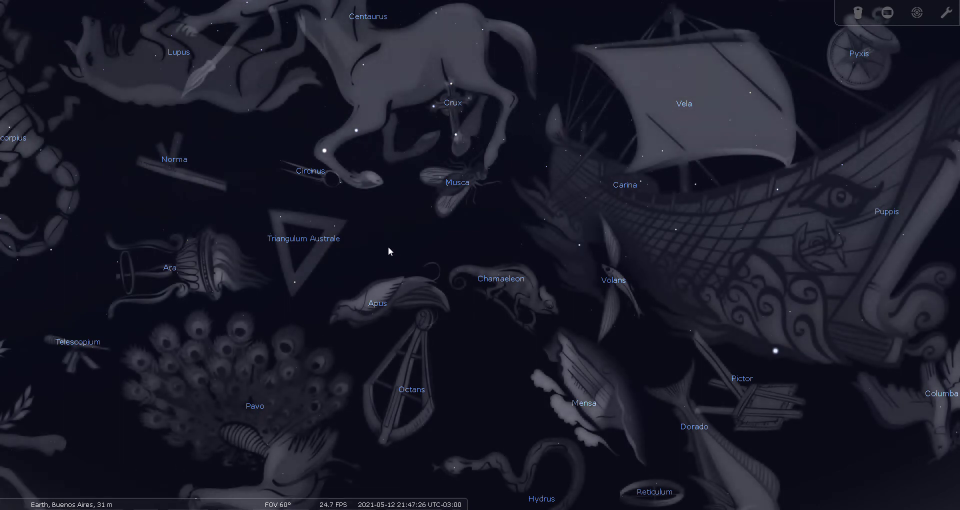
pyautogui.moveTo(495, 245); pyautogui.dragTo(497, 273)
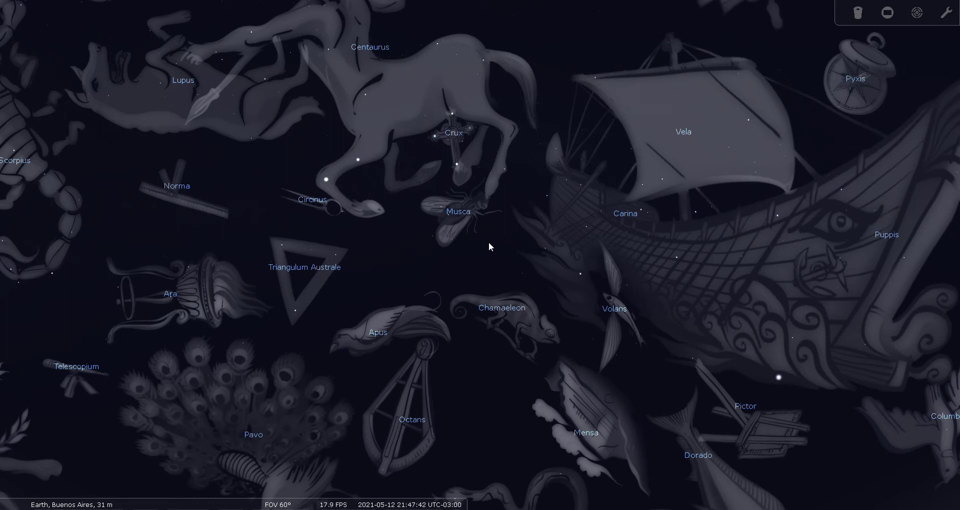
# - Hide the constellation artwork and names, leaving only plain stars
pyautogui.moveTo(124, 505)
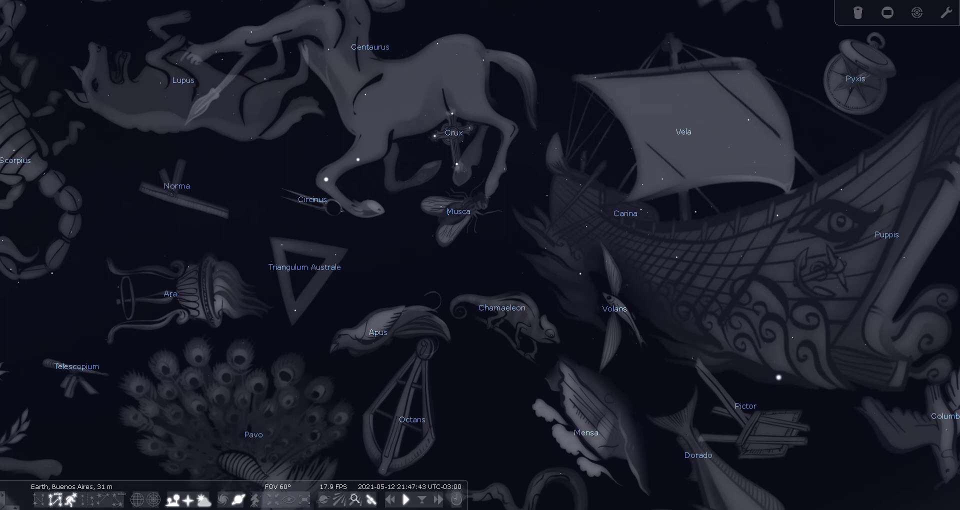
pyautogui.click(71, 499)
pyautogui.click(55, 499)
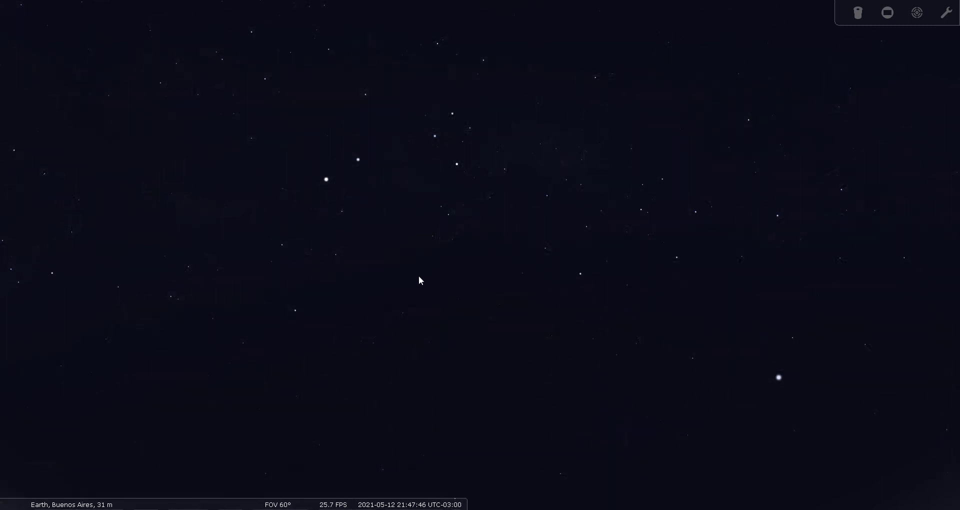
# - Read the details of α, β, δ, γ and ε Mus one after another
pyautogui.moveTo(405, 282); pyautogui.dragTo(403, 302)
pyautogui.click(446, 243)
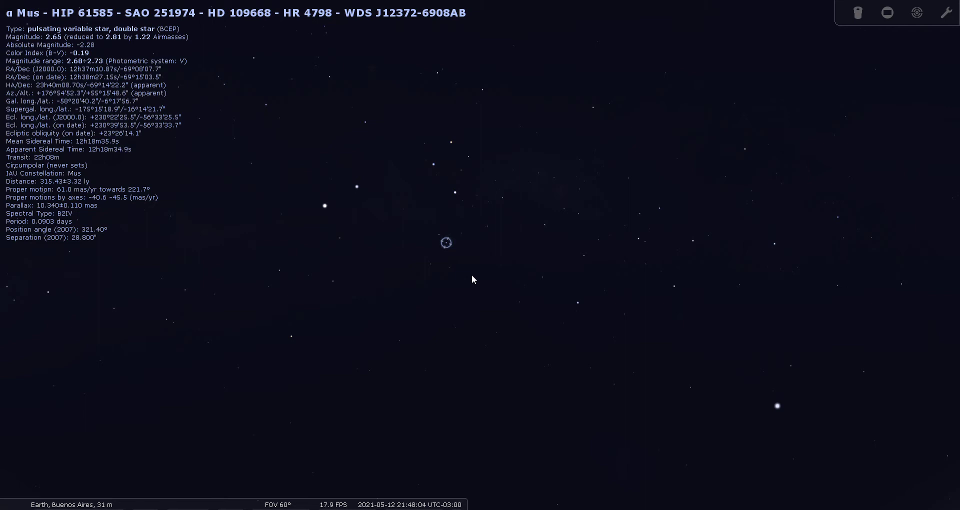
pyautogui.click(441, 234)
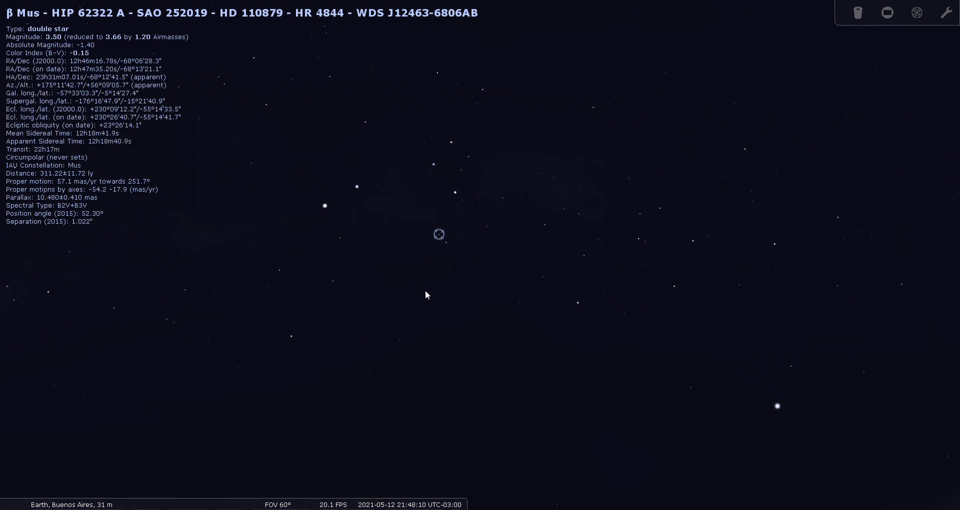
pyautogui.click(431, 265)
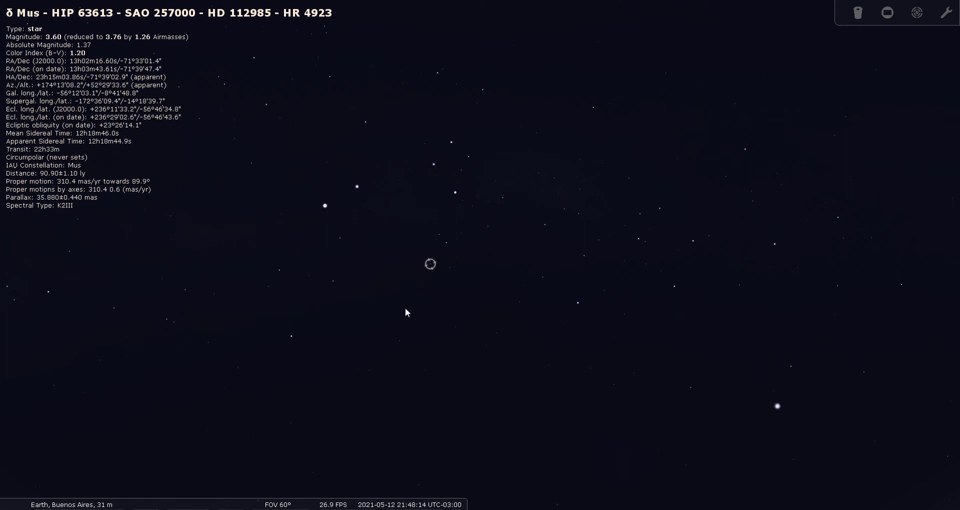
pyautogui.click(450, 268)
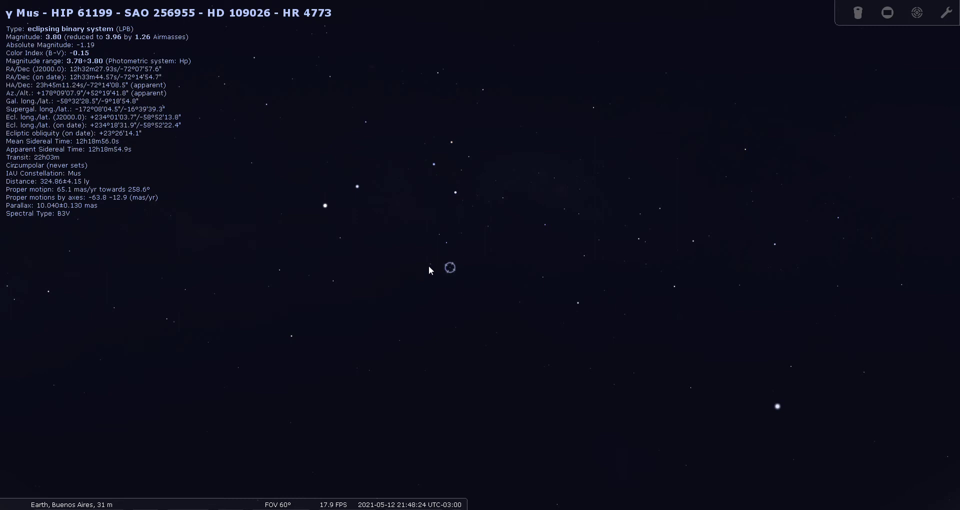
pyautogui.click(462, 233)
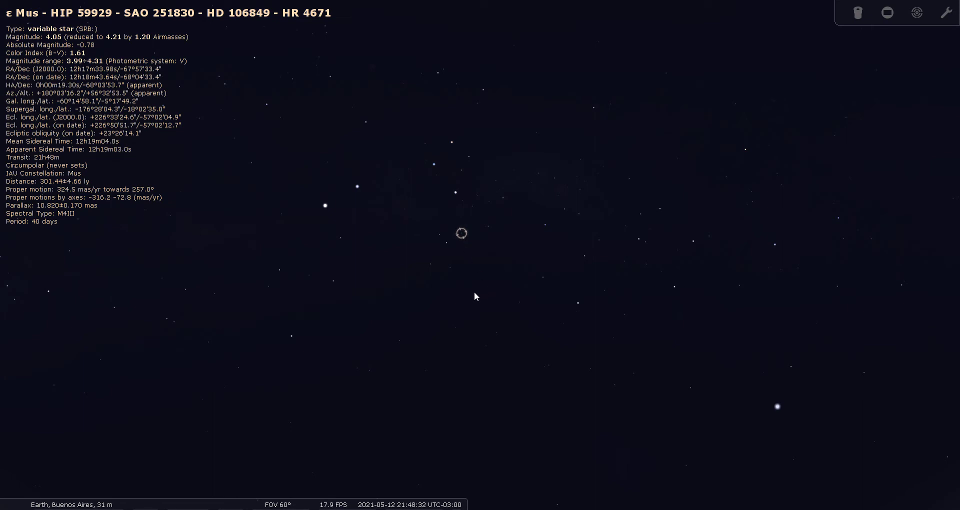
# - Deselect ε Mus and lower the light pollution from 5 to 2 in sky and viewing options
pyautogui.rightClick(478, 255)
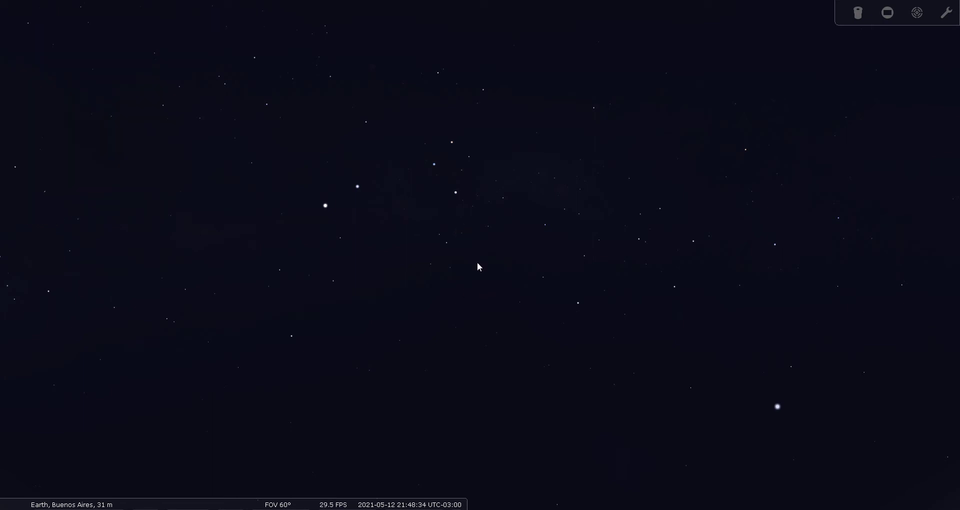
pyautogui.moveTo(472, 272); pyautogui.dragTo(470, 286)
pyautogui.moveTo(6, 395)
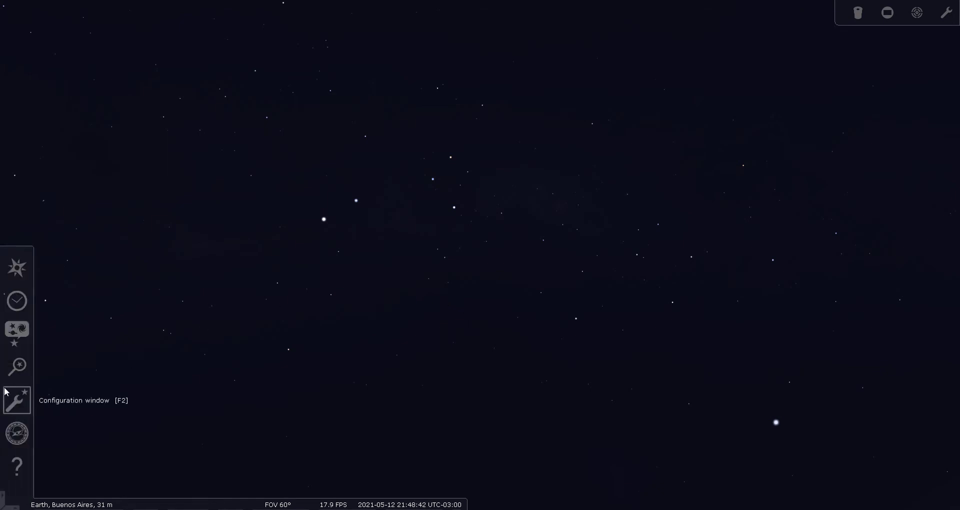
pyautogui.click(16, 333)
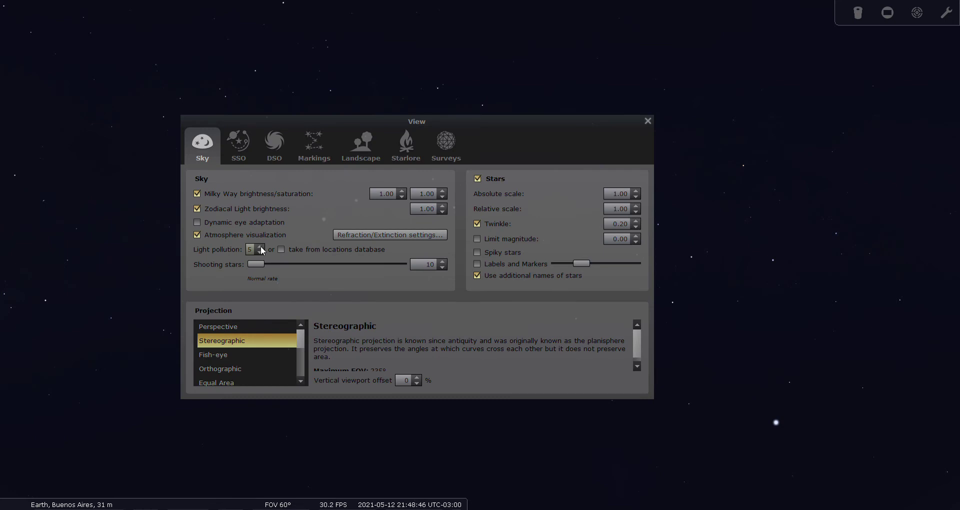
pyautogui.scroll(-3, 262, 250)
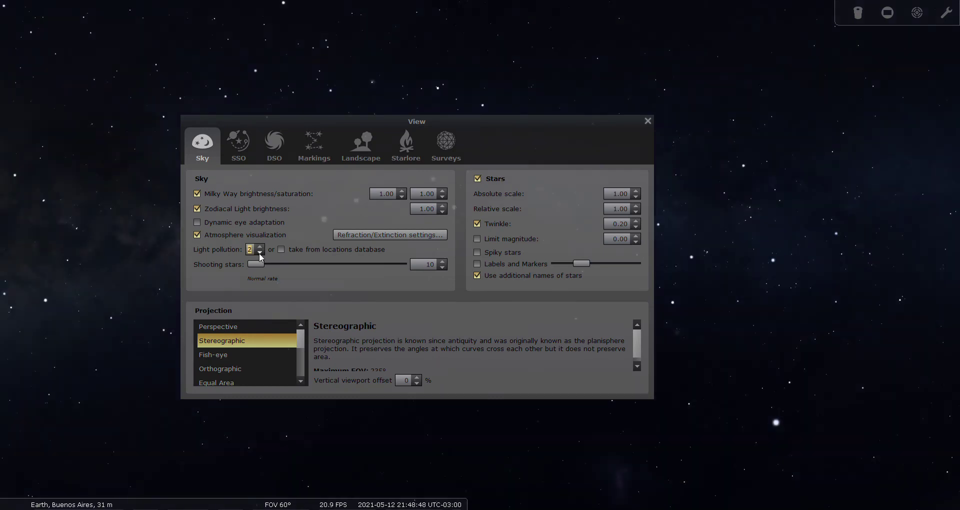
pyautogui.click(648, 121)
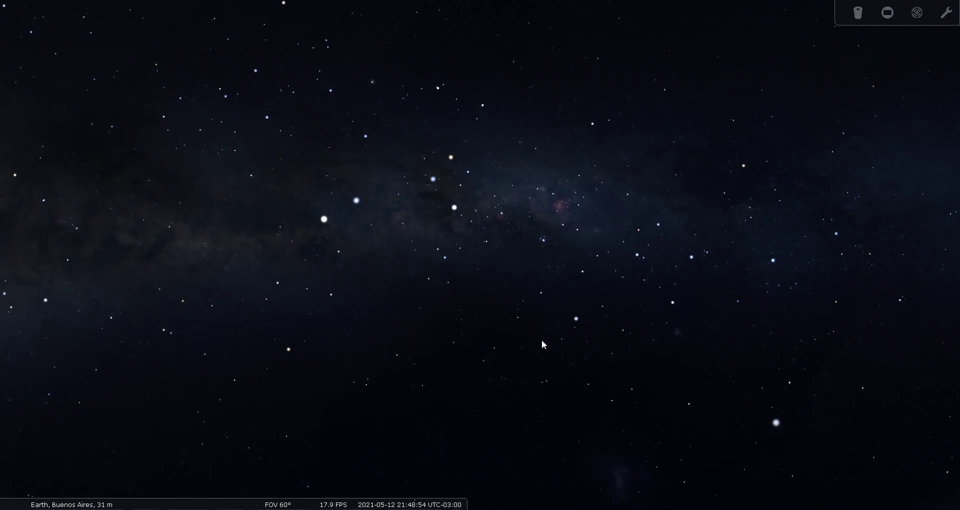
pyautogui.moveTo(529, 368); pyautogui.dragTo(512, 275)
pyautogui.moveTo(520, 365); pyautogui.dragTo(514, 278)
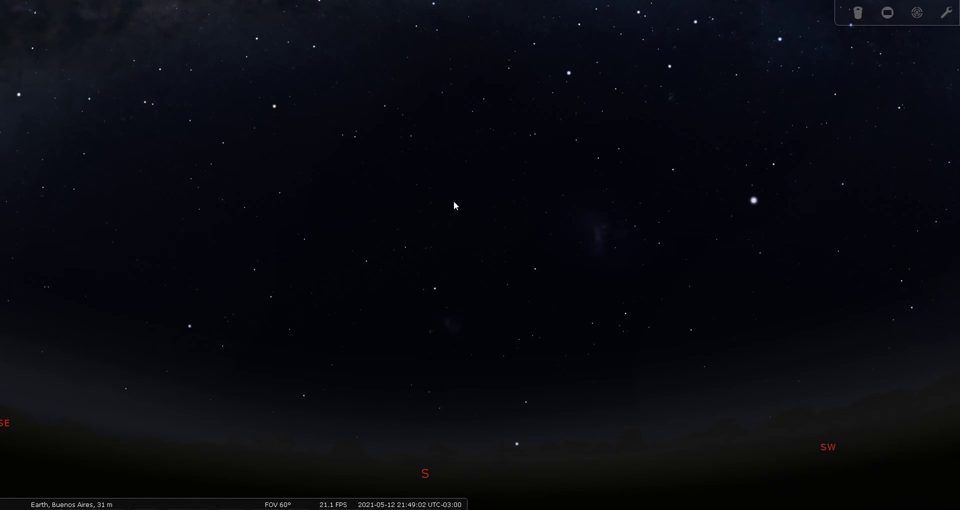
pyautogui.moveTo(455, 200); pyautogui.dragTo(467, 350)
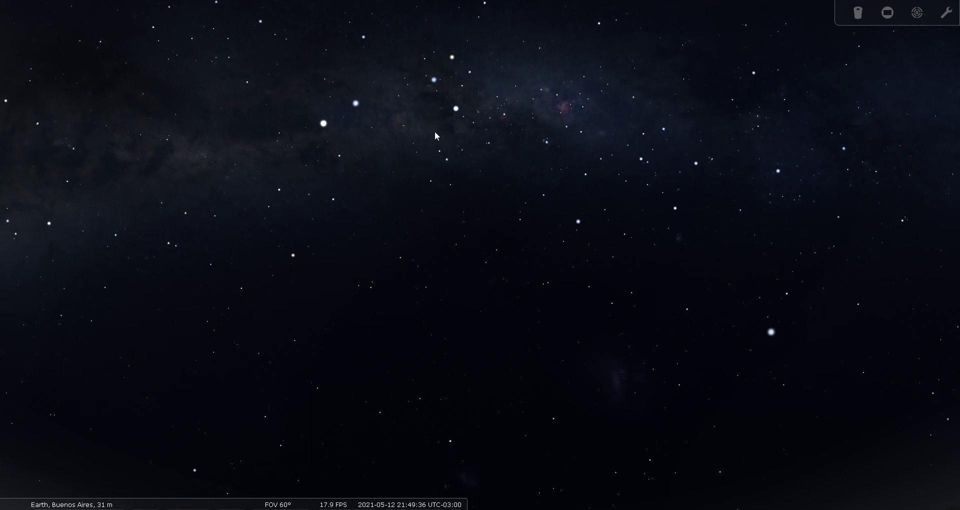
pyautogui.press('c')
pyautogui.press('v')
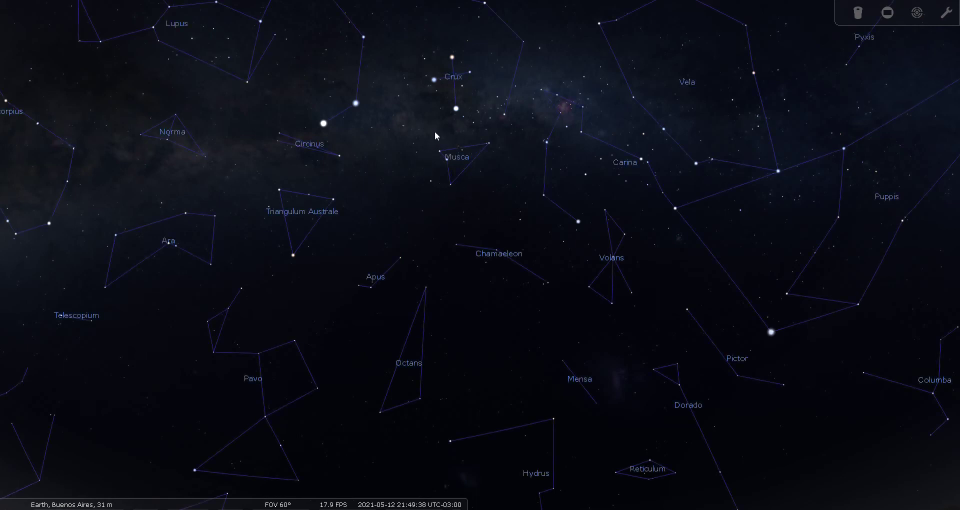
pyautogui.press('c')
pyautogui.press('v')
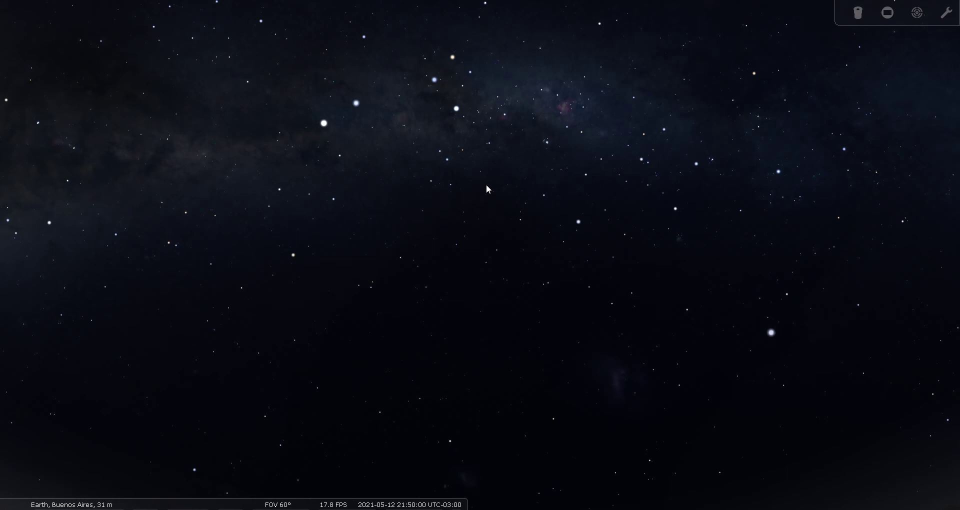
# - Select and centre β Mus, adding Telrad finder circles around it
pyautogui.click(442, 152)
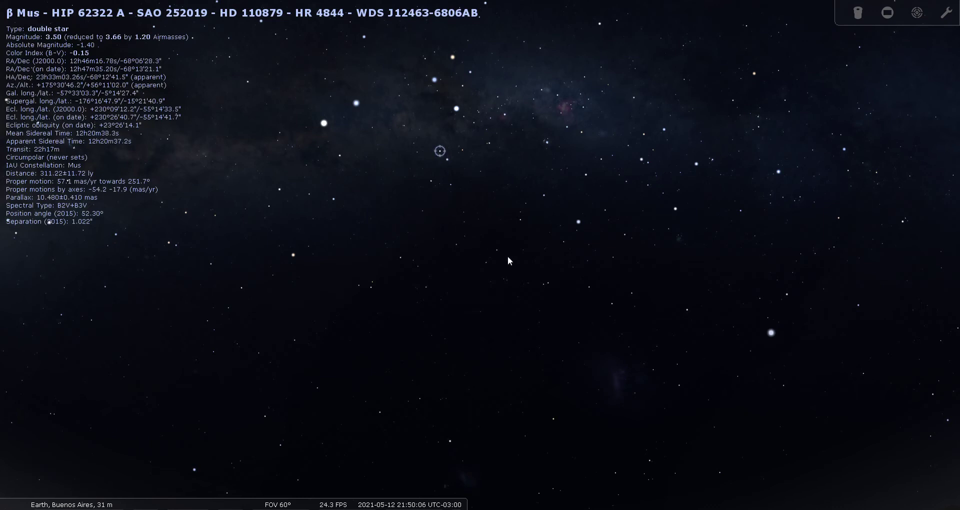
pyautogui.press('space')
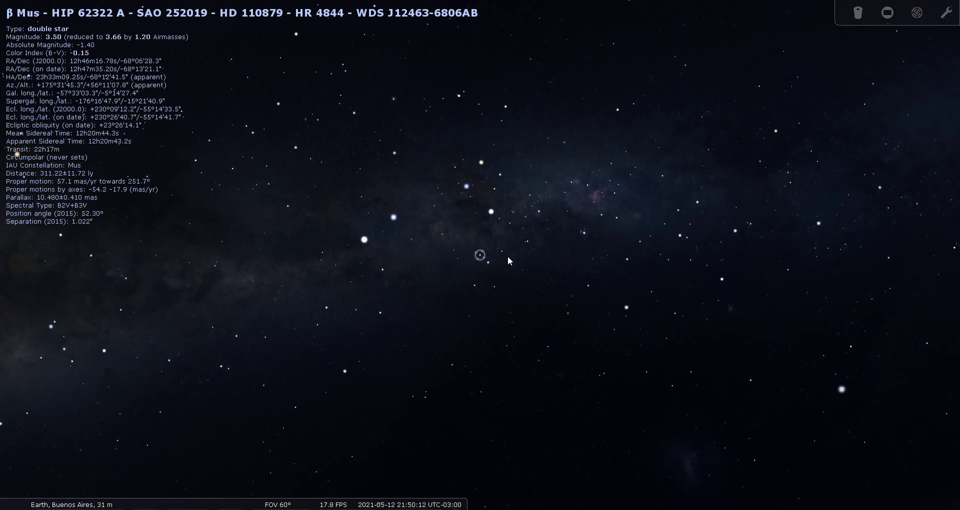
pyautogui.click(920, 13)
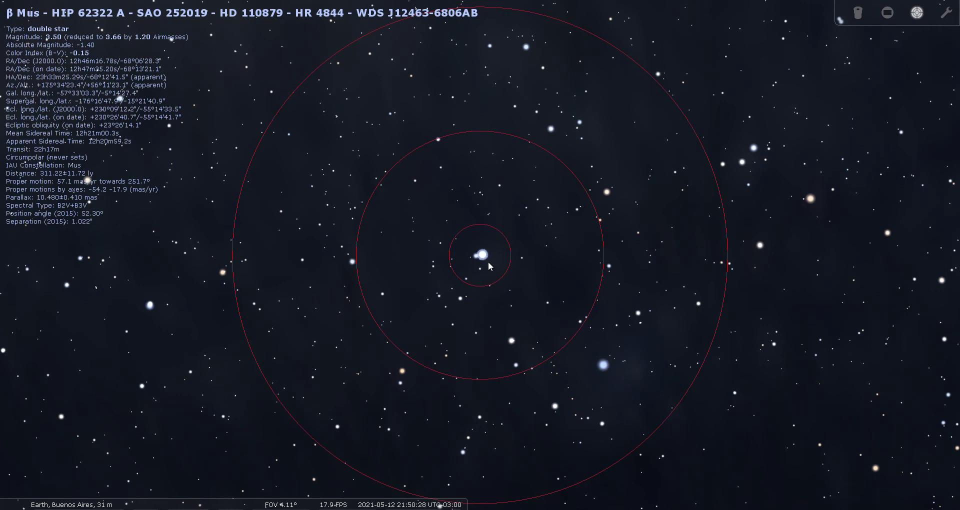
# - View β Mus through the ocular, stepping to the 24mm Panoptic eyepiece at 84.7x
pyautogui.click(860, 14)
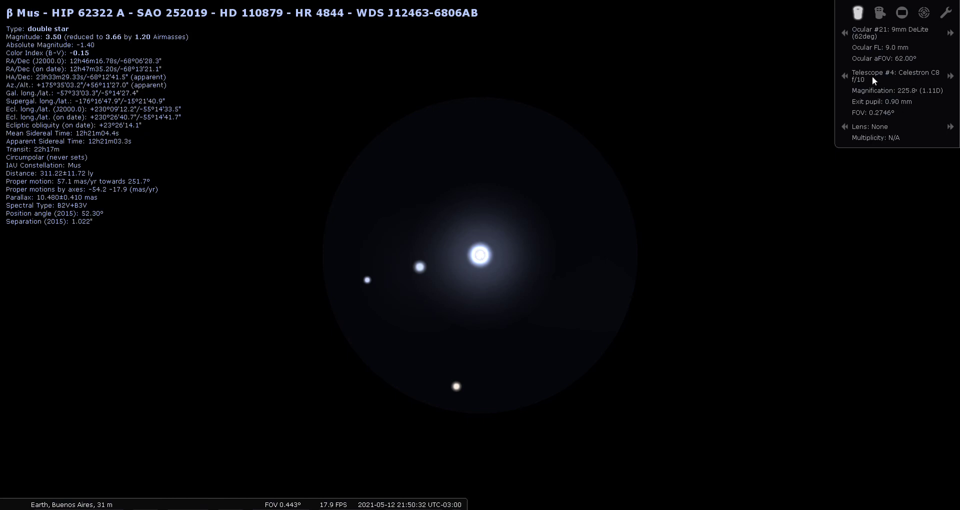
pyautogui.click(844, 33)
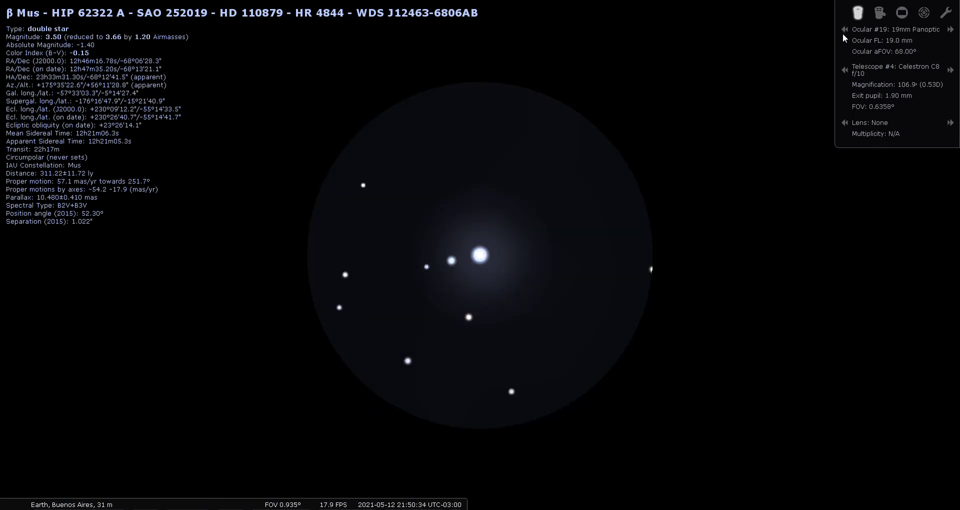
pyautogui.click(844, 30)
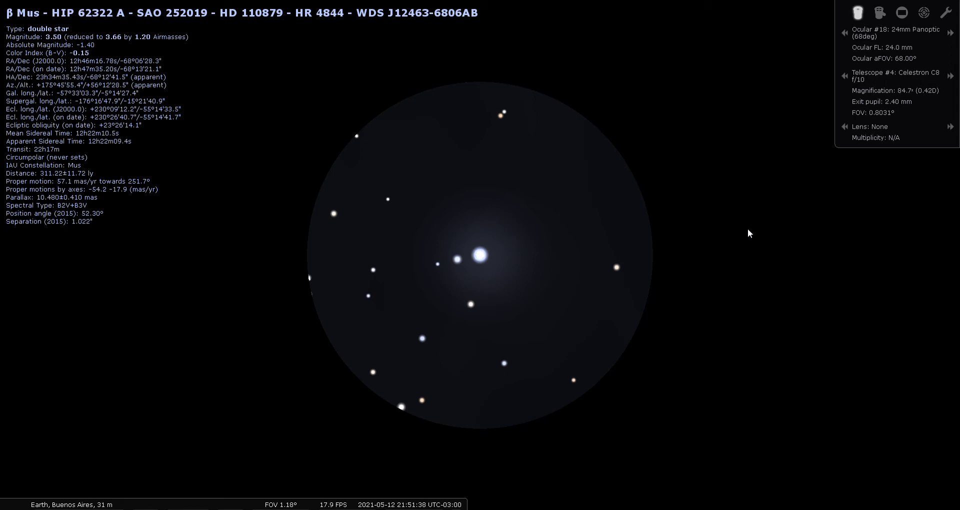
# - Leave the eyepiece view, zoom out to 60°, deselect β Mus and turn off Telrad
pyautogui.click(925, 13)
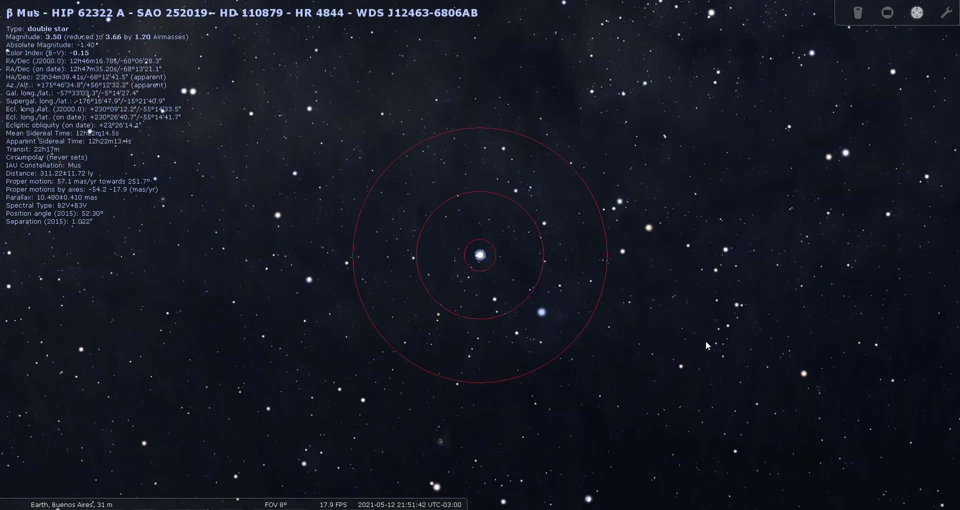
pyautogui.press('\\')
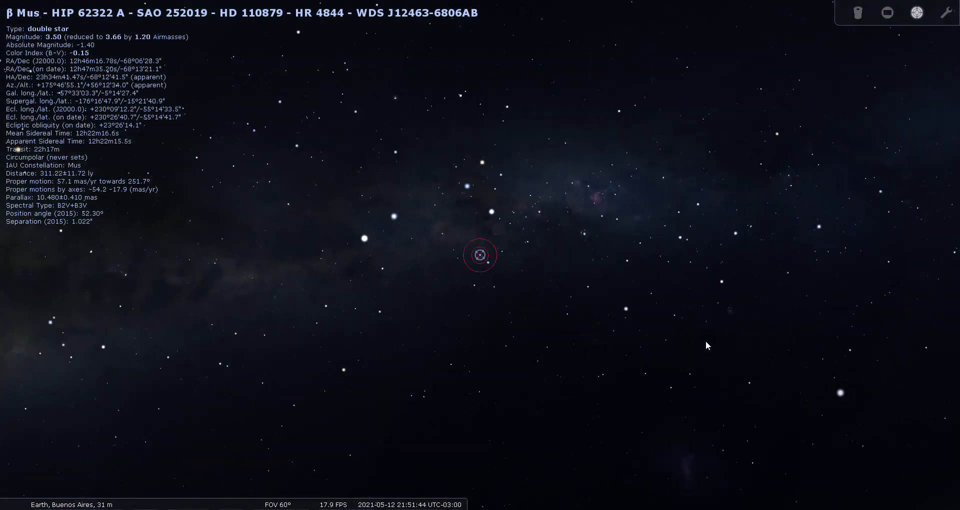
pyautogui.rightClick(563, 282)
pyautogui.click(917, 14)
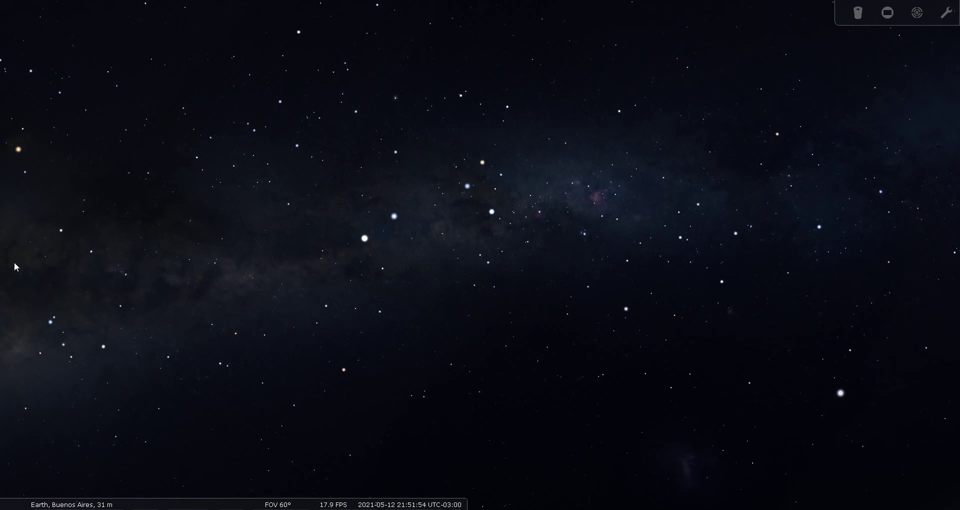
# - Search for 'θ Mus' and centre the view on it
pyautogui.moveTo(10, 334)
pyautogui.click(11, 372)
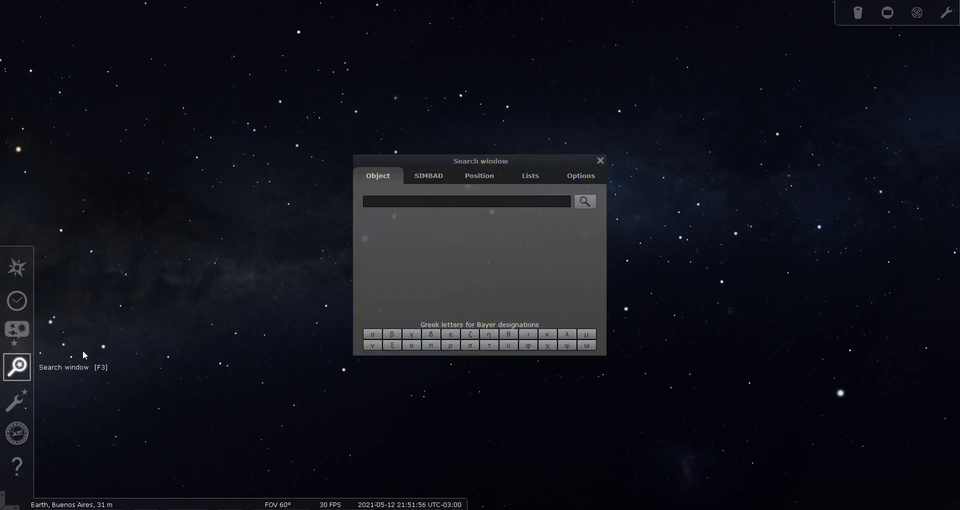
pyautogui.click(509, 335)
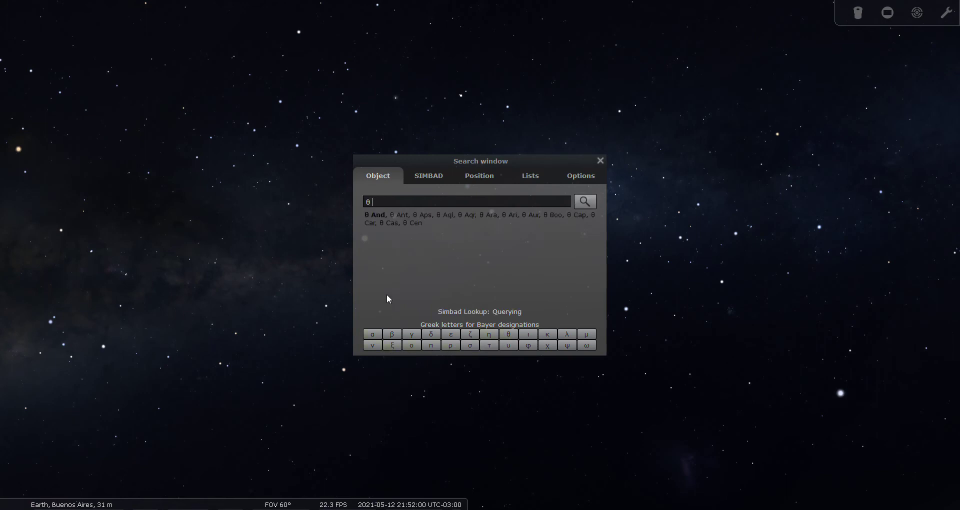
pyautogui.write('mui')
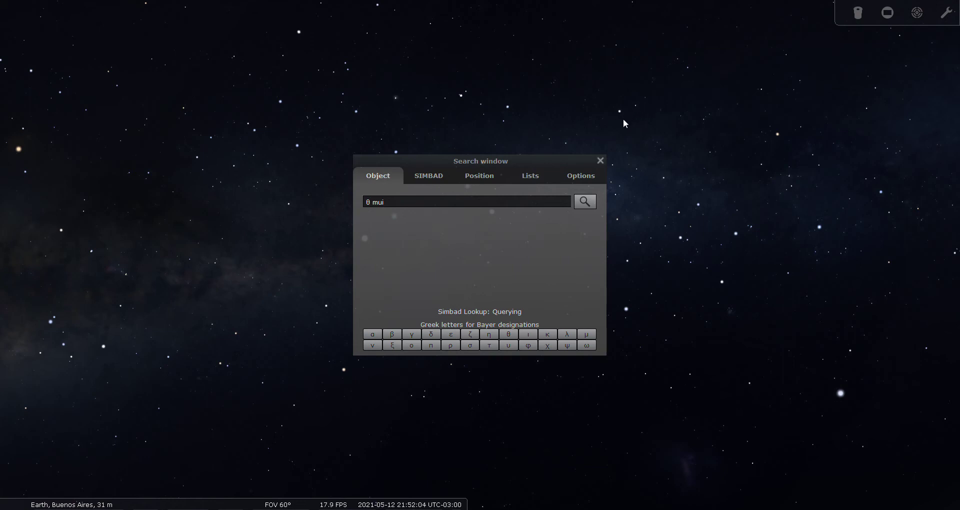
pyautogui.press('BackSpace')
pyautogui.write('s')
pyautogui.click(586, 202)
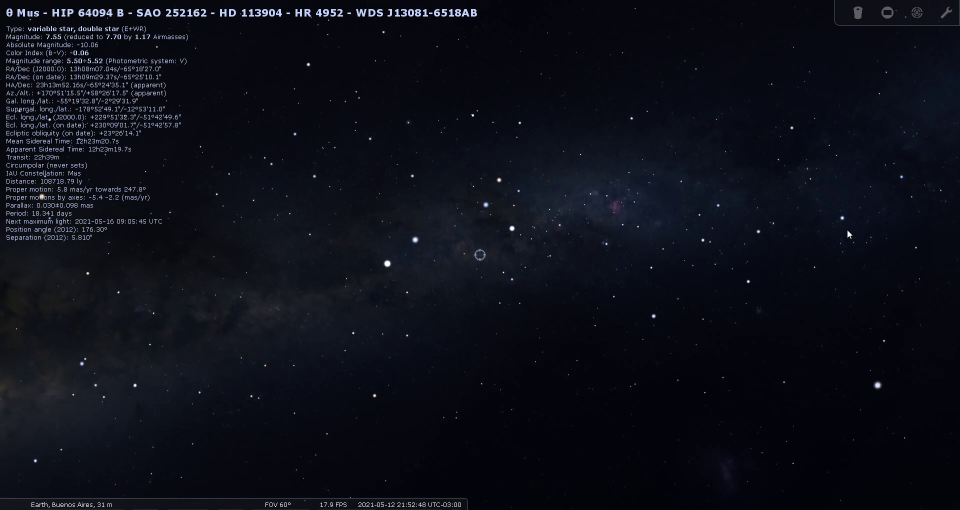
# - Add Telrad circles and zoom in on θ Mus to about 0.014° FOV until both components separate
pyautogui.click(919, 12)
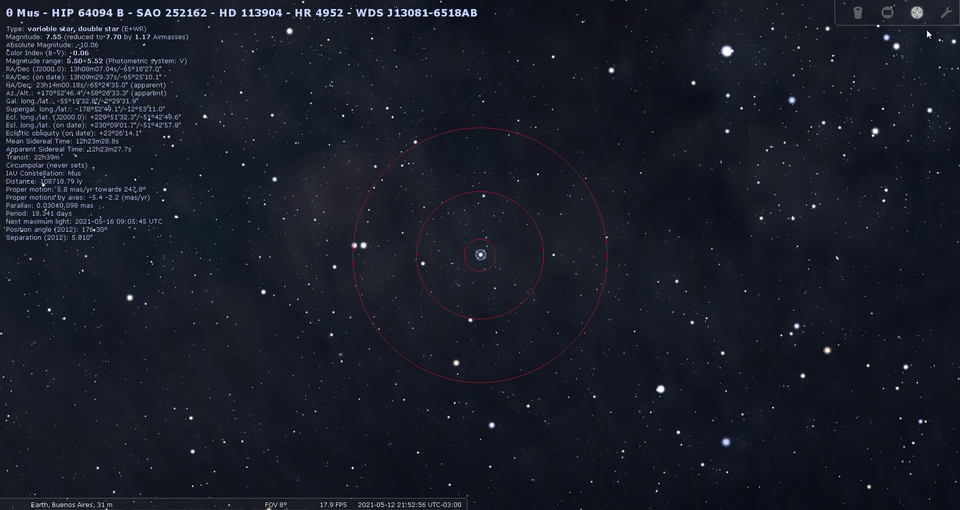
pyautogui.scroll(2, 549, 271)
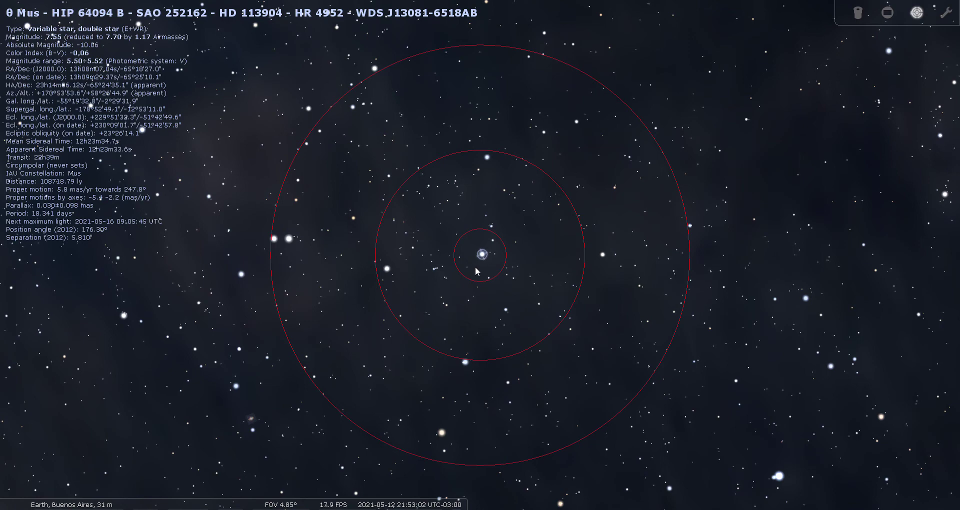
pyautogui.scroll(4, 475, 270)
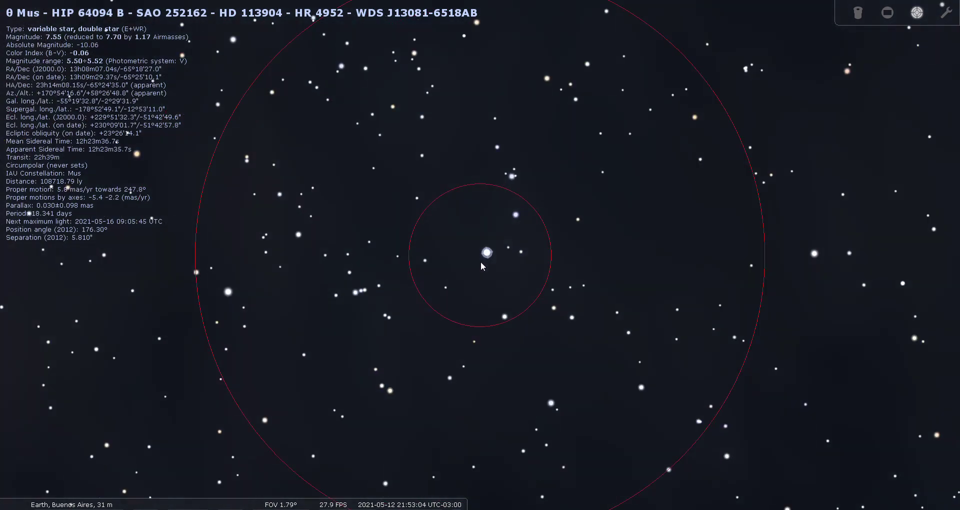
pyautogui.scroll(3, 481, 262)
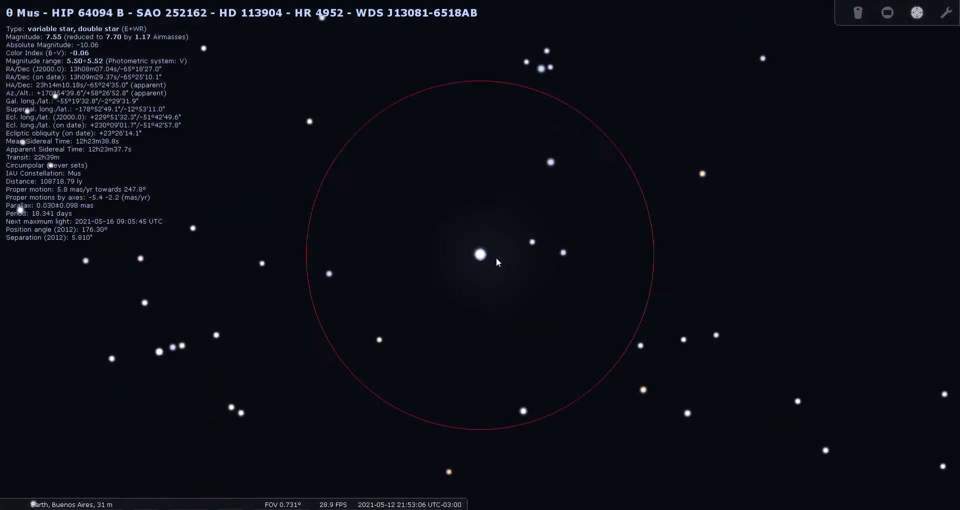
pyautogui.scroll(8, 496, 257)
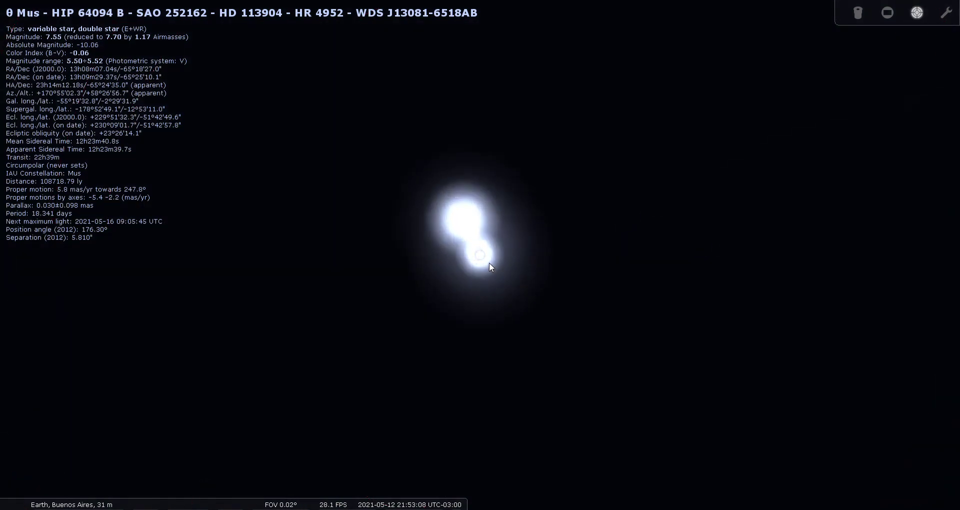
pyautogui.scroll(1, 488, 263)
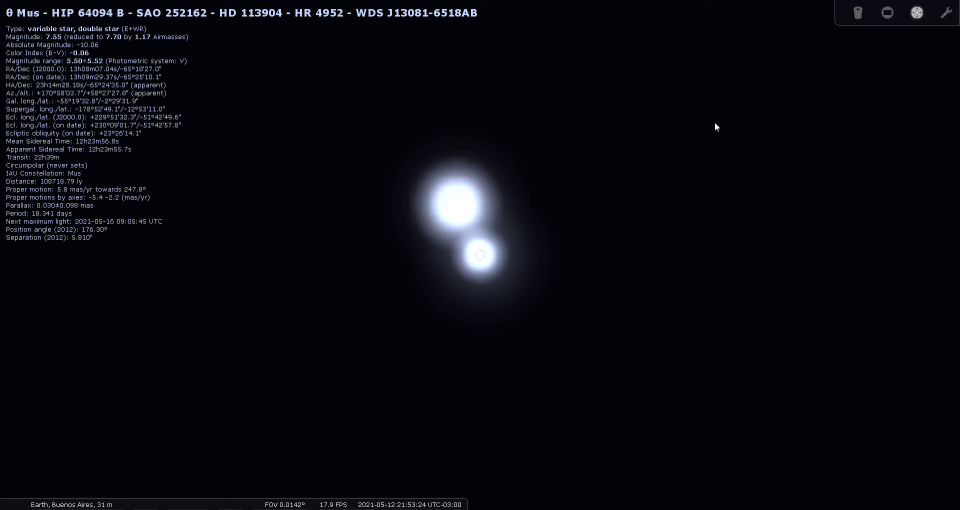
# - Turn off the Telrad finder circles, zoom back out and deselect θ Mus
pyautogui.click(917, 13)
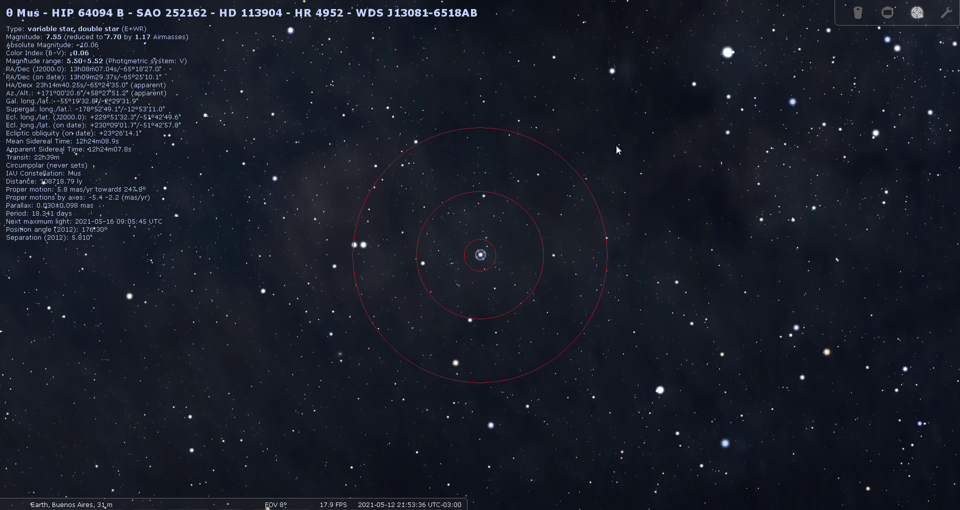
pyautogui.scroll(-5, 616, 145)
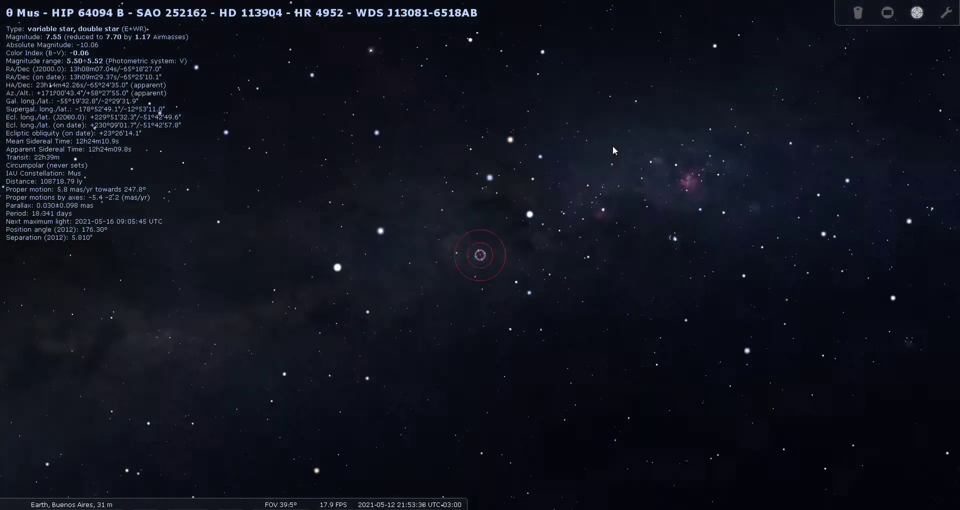
pyautogui.rightClick(516, 200)
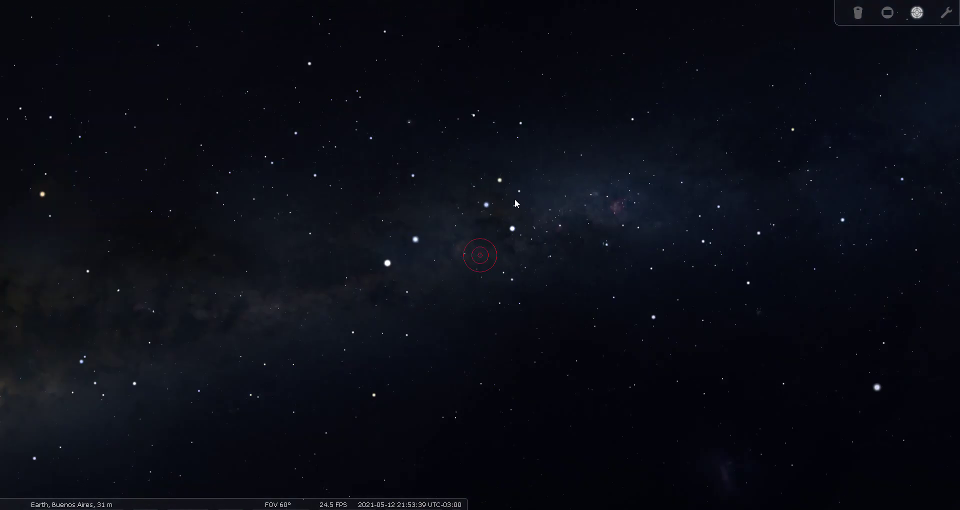
pyautogui.click(917, 14)
# - Show constellation names and boundaries, then centre Musca and zoom to a 22.1° field
pyautogui.press('v')
pyautogui.press('b')
pyautogui.moveTo(558, 312); pyautogui.dragTo(518, 238)
pyautogui.scroll(3, 515, 218)
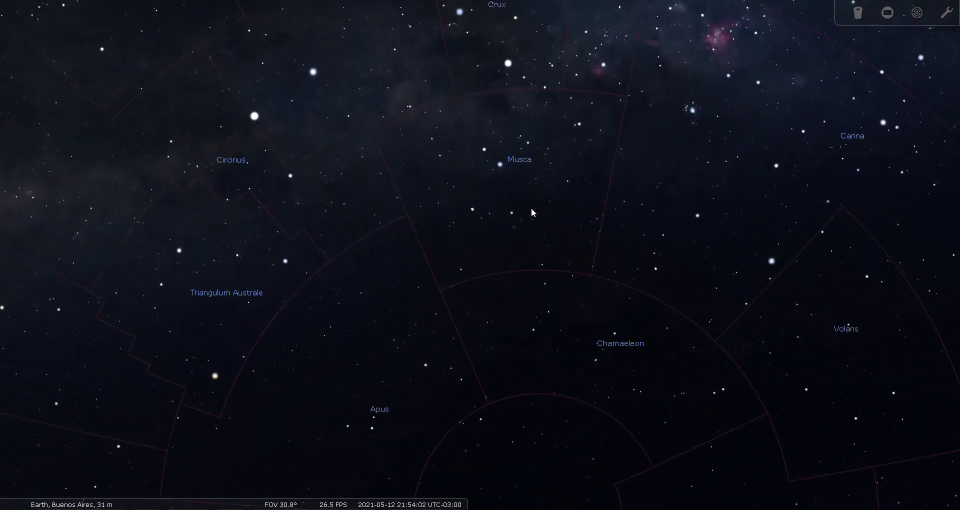
pyautogui.scroll(2, 531, 209)
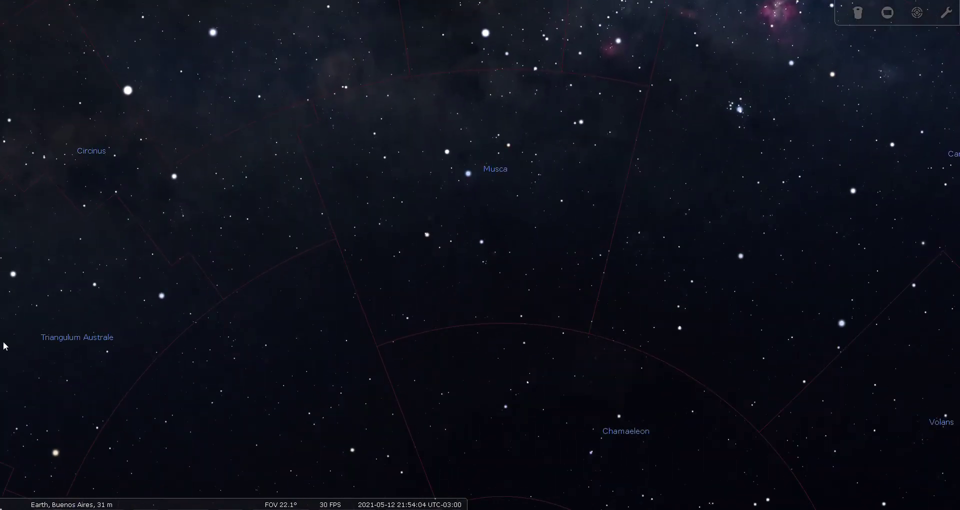
# - Enable deep-sky object labels and markers in the DSO display settings, then close the window
pyautogui.moveTo(1, 349)
pyautogui.click(23, 333)
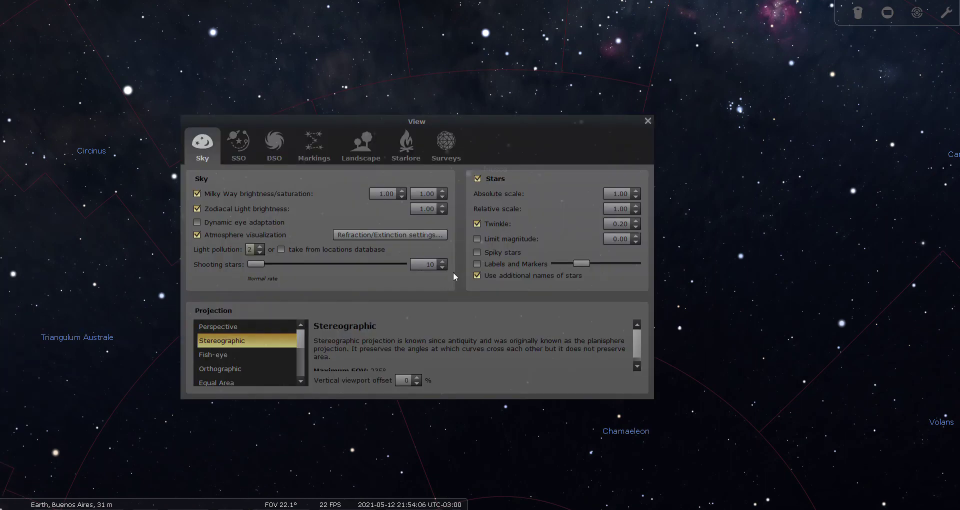
pyautogui.click(278, 149)
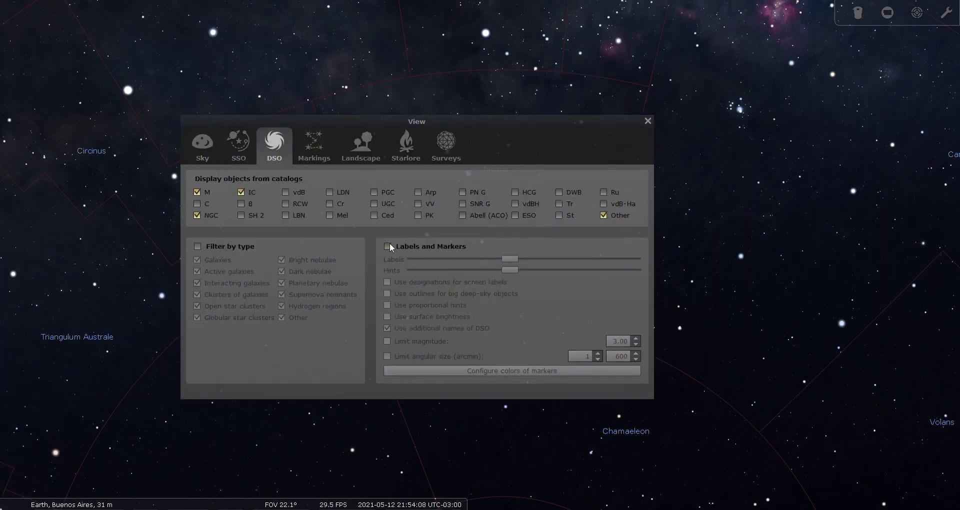
pyautogui.moveTo(480, 128); pyautogui.dragTo(652, 184)
pyautogui.click(824, 173)
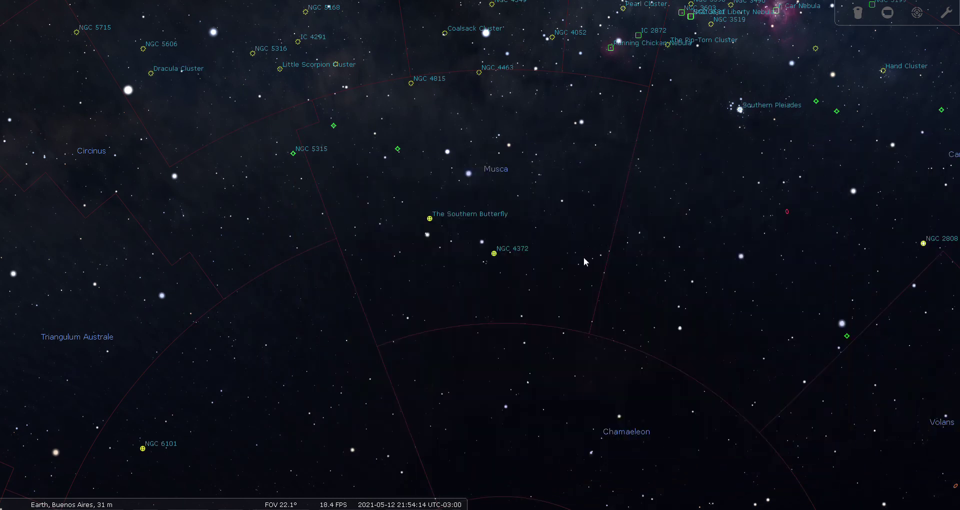
# - Select and centre globular cluster NGC 4372 with Telrad finder circles, zoomed in
pyautogui.click(494, 256)
pyautogui.press('space')
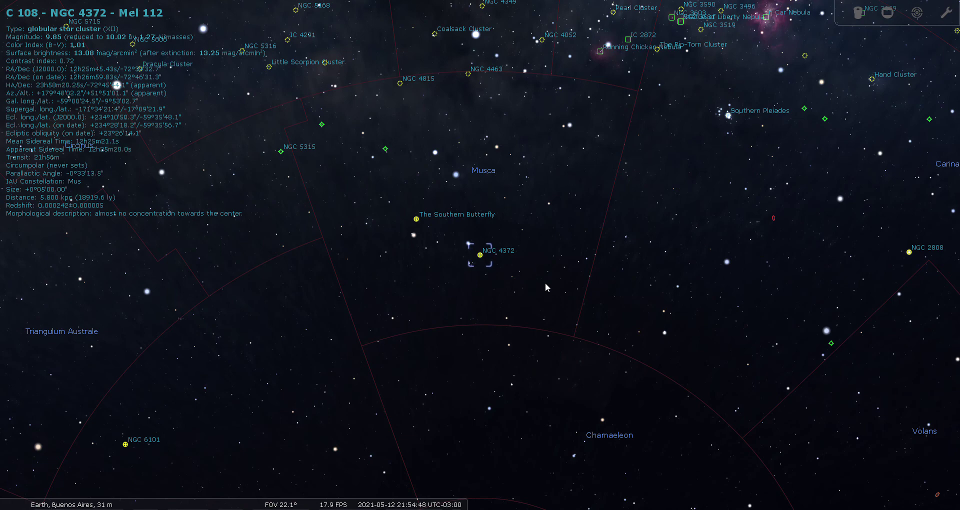
pyautogui.hotkey('ctrl', 'b')
pyautogui.scroll(2, 638, 310)
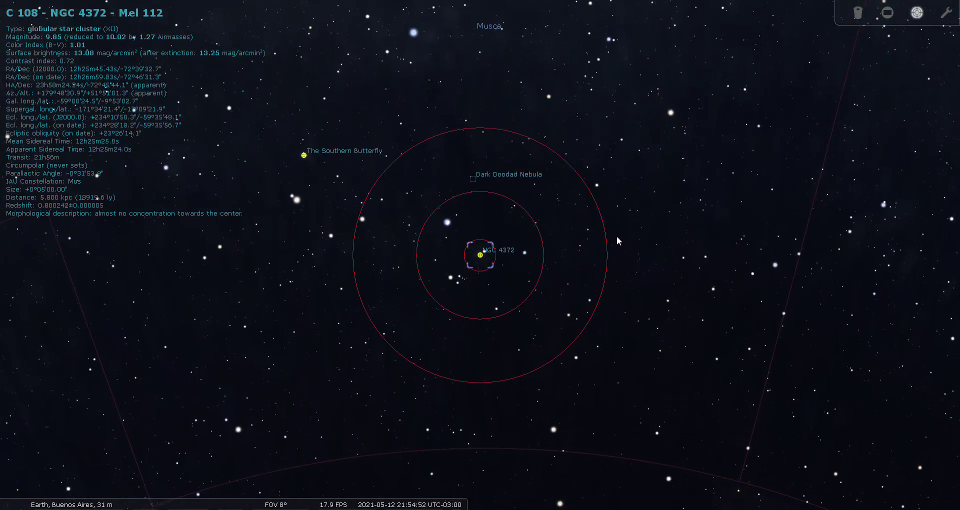
pyautogui.scroll(1, 622, 240)
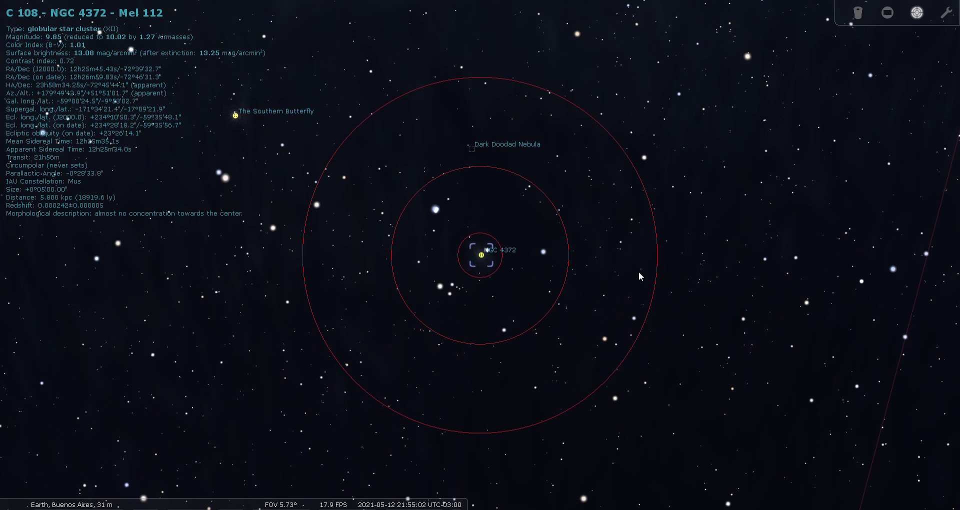
# - View NGC 4372 in the eyepiece, then return to a wider Telrad field near 18.7°
pyautogui.click(861, 13)
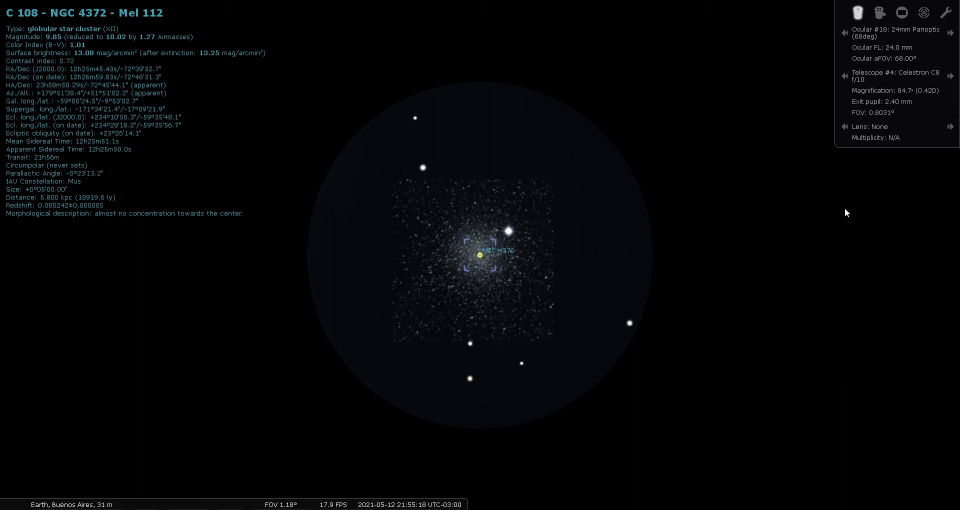
pyautogui.click(926, 12)
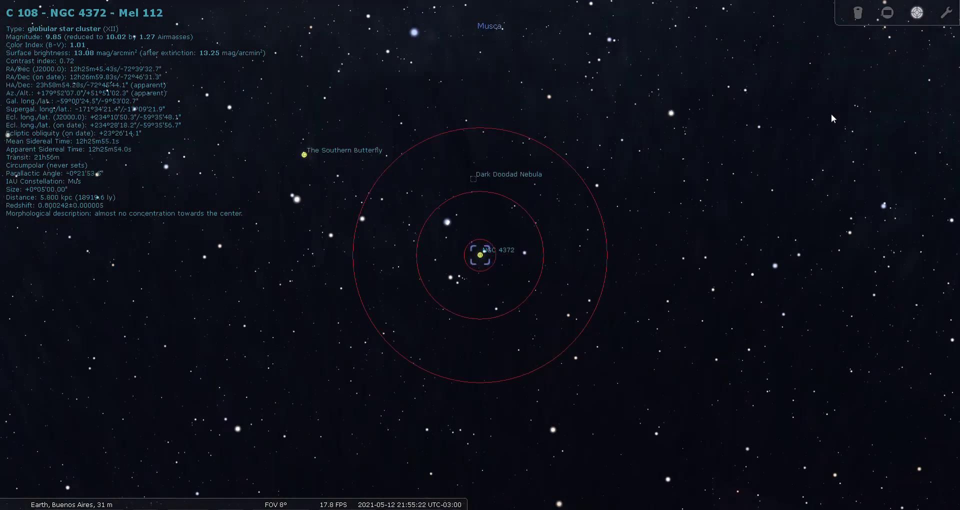
pyautogui.scroll(-5, 832, 113)
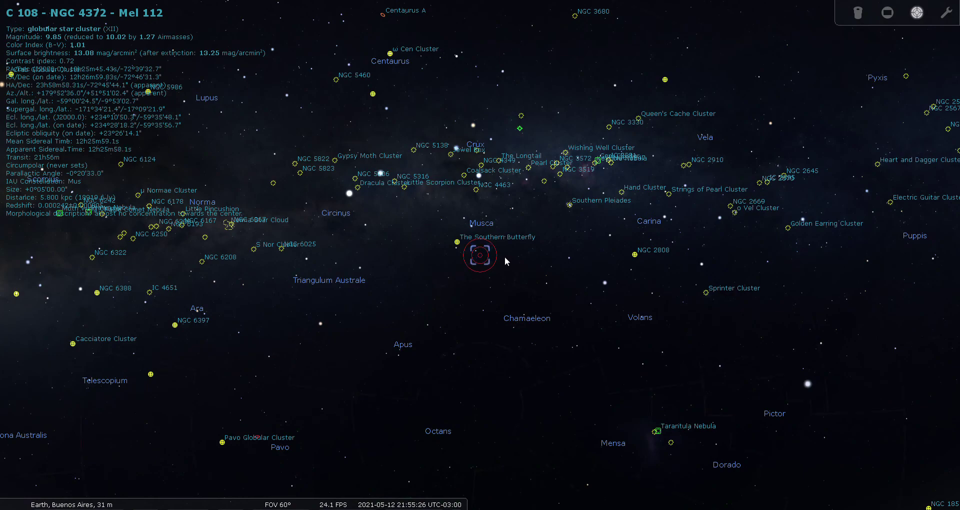
pyautogui.scroll(4, 503, 256)
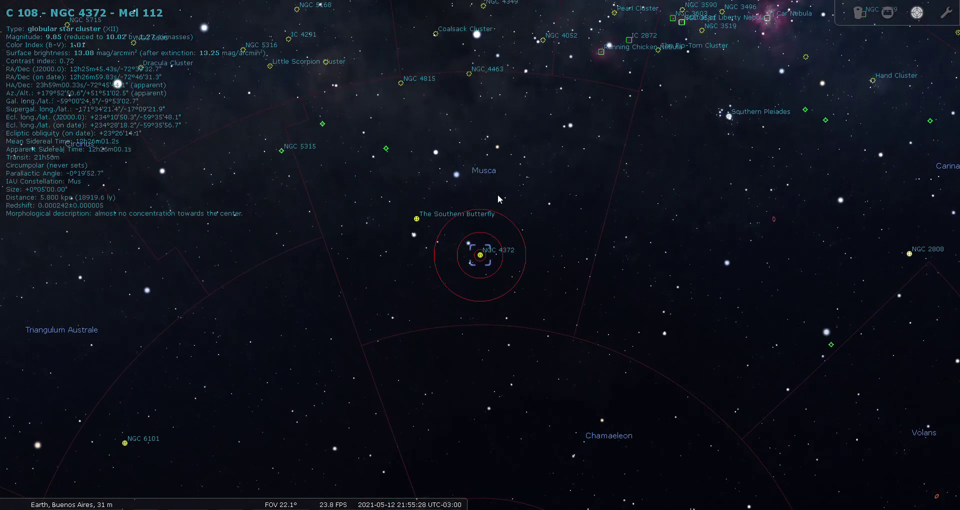
pyautogui.scroll(1, 500, 203)
pyautogui.scroll(1, 516, 210)
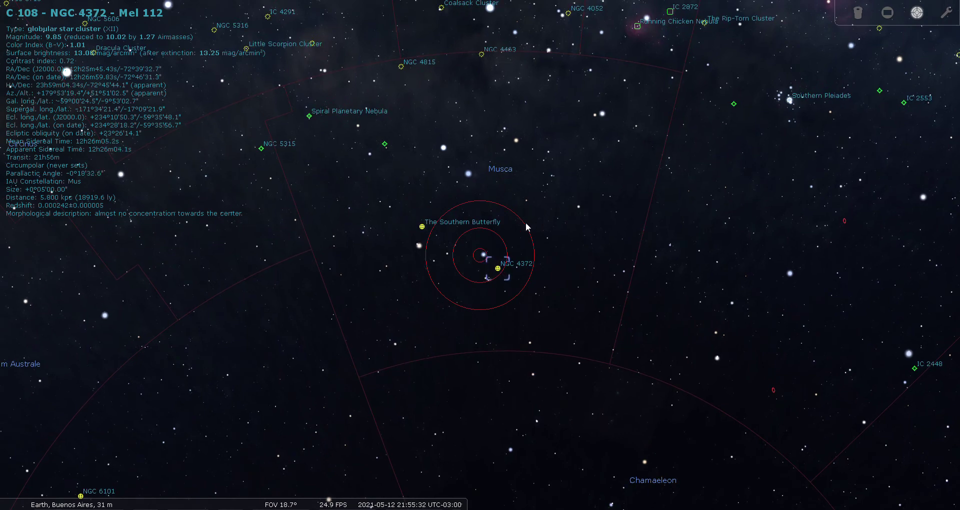
pyautogui.moveTo(542, 253); pyautogui.dragTo(605, 272)
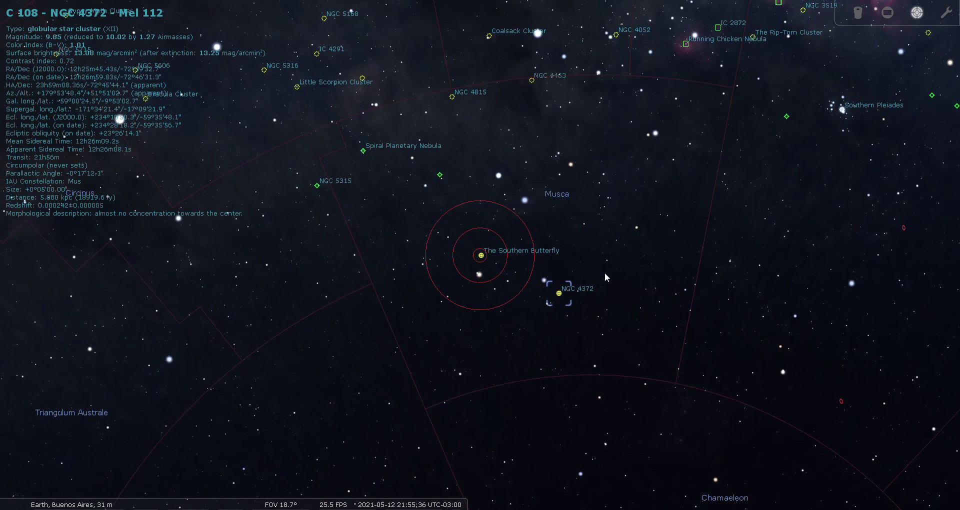
# - Select the Southern Butterfly (NGC 4833), inspect it in the eyepiece, then return to Telrad circles
pyautogui.click(480, 256)
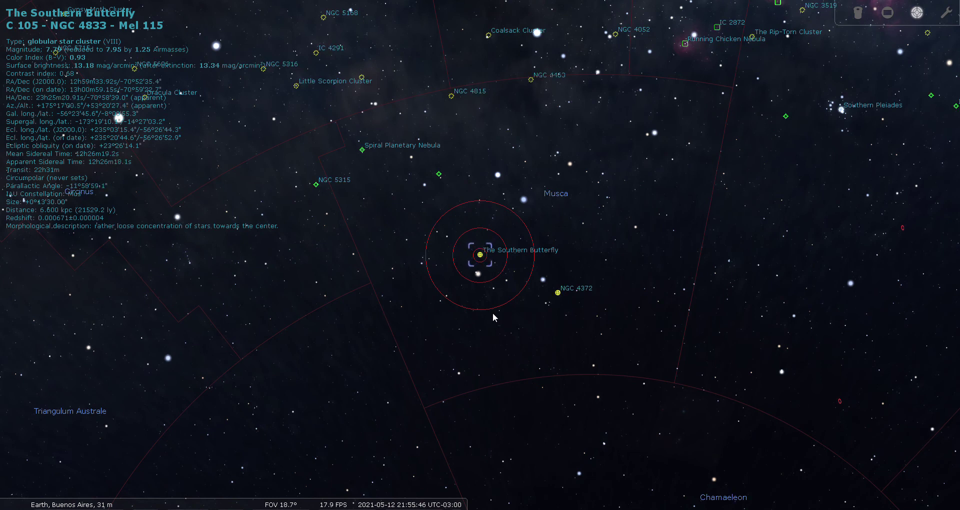
pyautogui.click(918, 17)
pyautogui.click(917, 16)
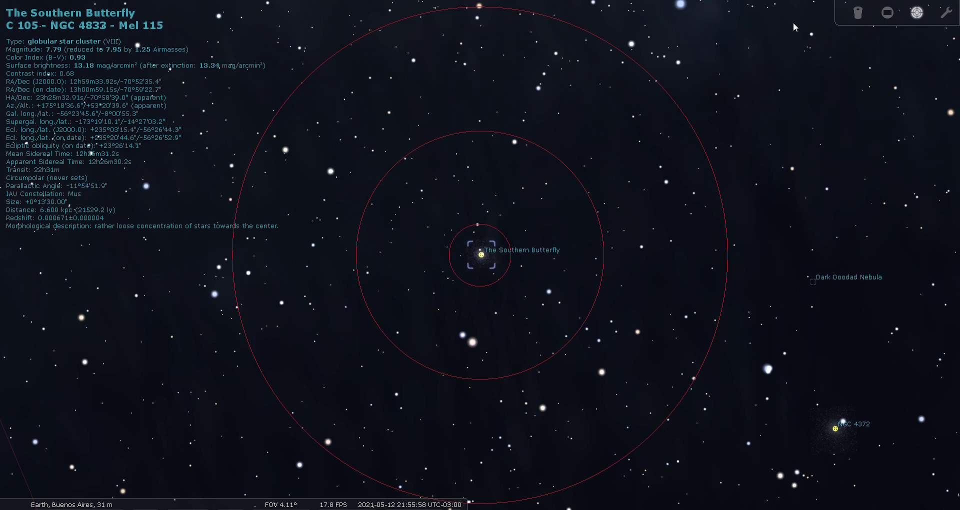
pyautogui.click(860, 13)
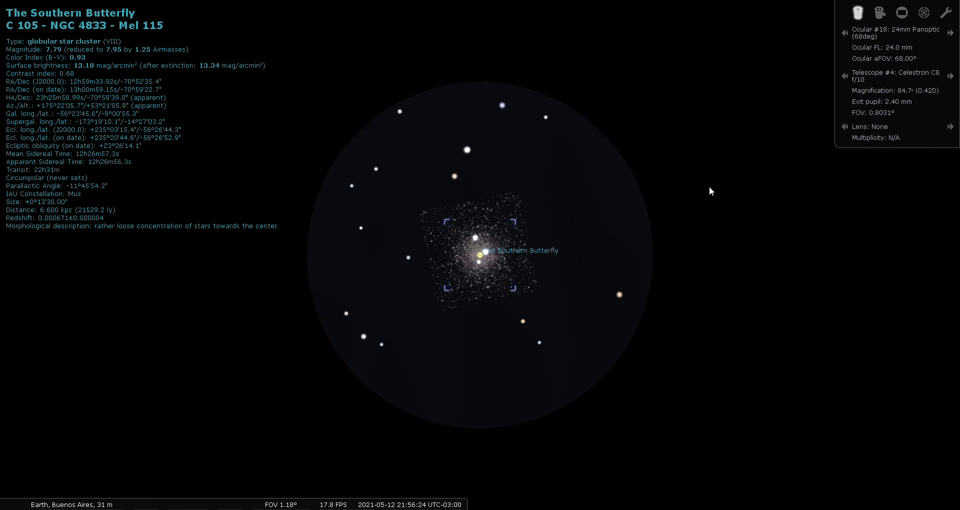
pyautogui.hotkey('ctrl', 'b')
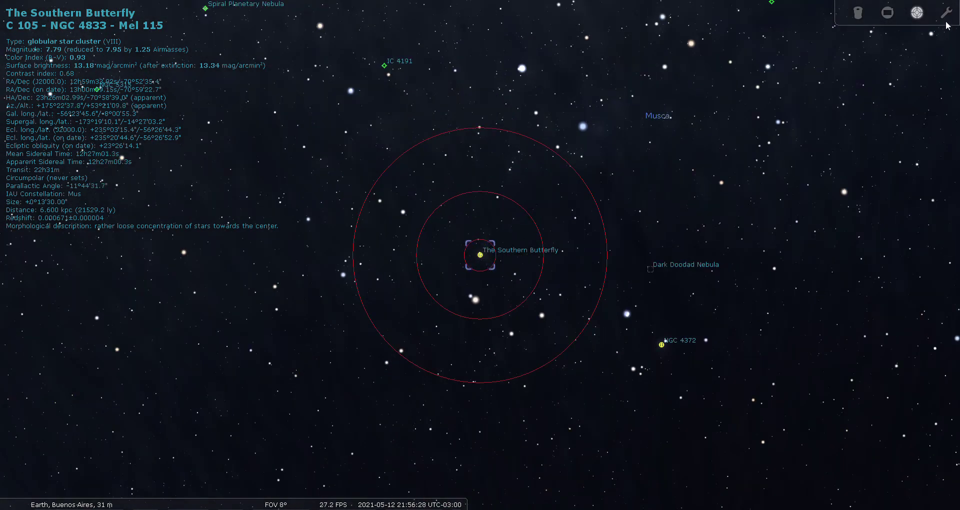
# - Remove the Telrad circles, zoom in past HIP 65779 and select NGC 5189, the Spiral Planetary Nebula
pyautogui.click(915, 15)
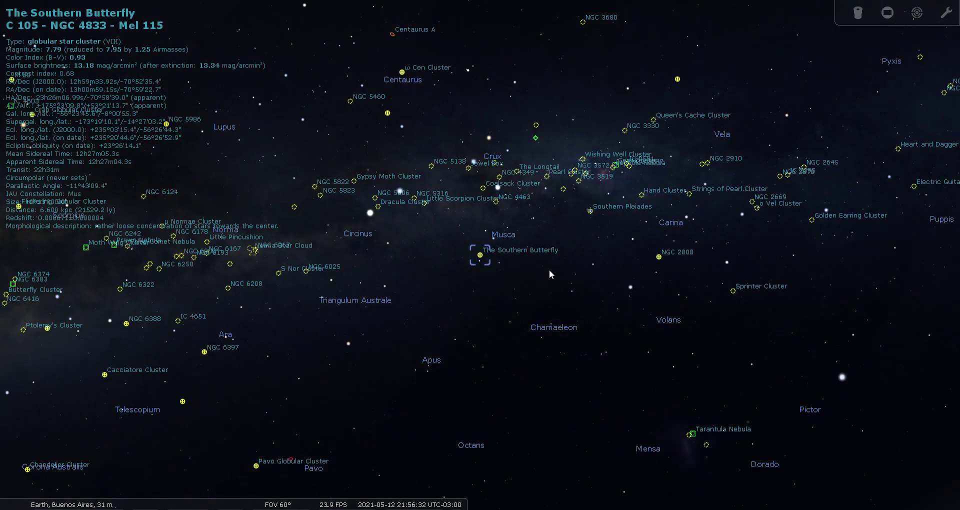
pyautogui.scroll(5, 524, 268)
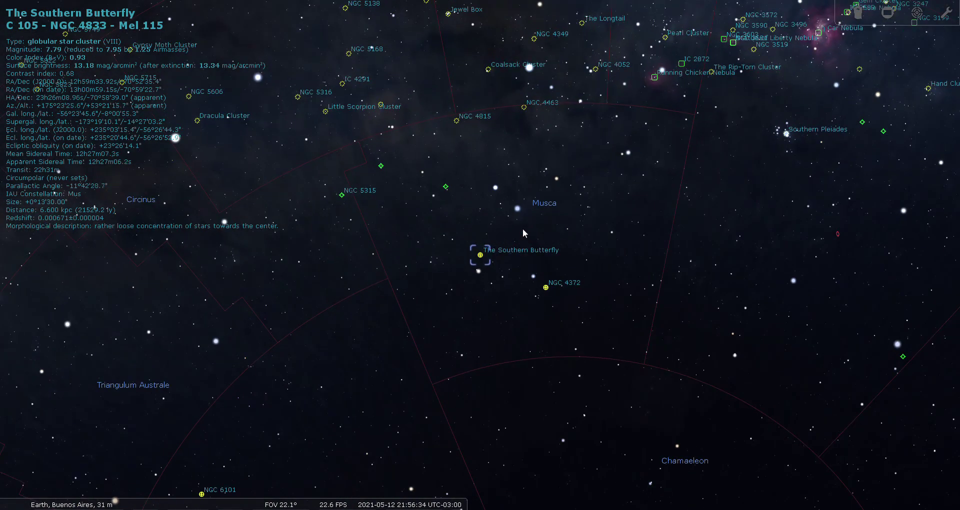
pyautogui.scroll(2, 523, 230)
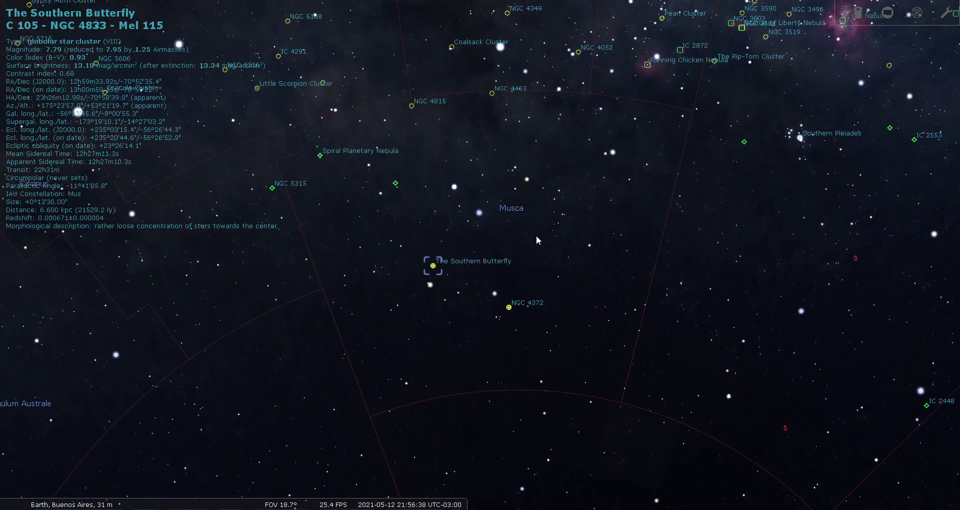
pyautogui.doubleClick(320, 155)
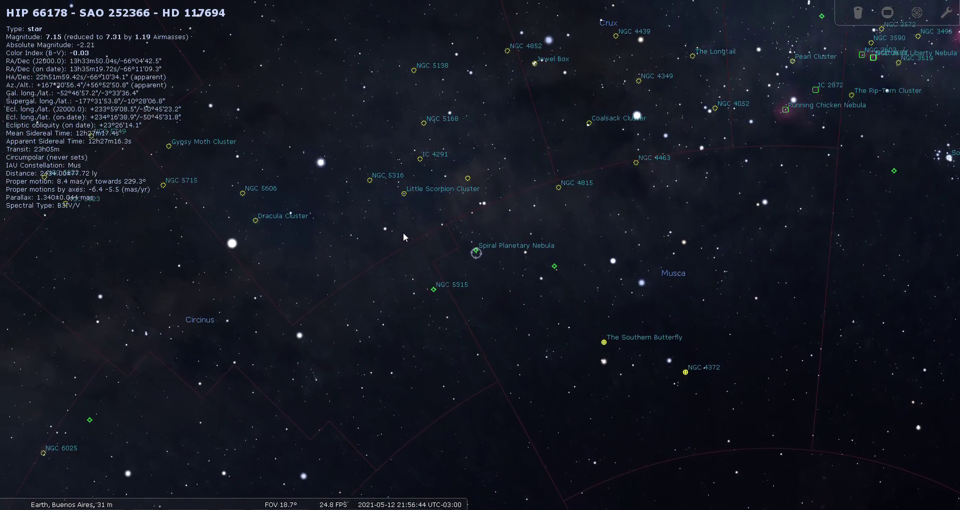
pyautogui.click(489, 249)
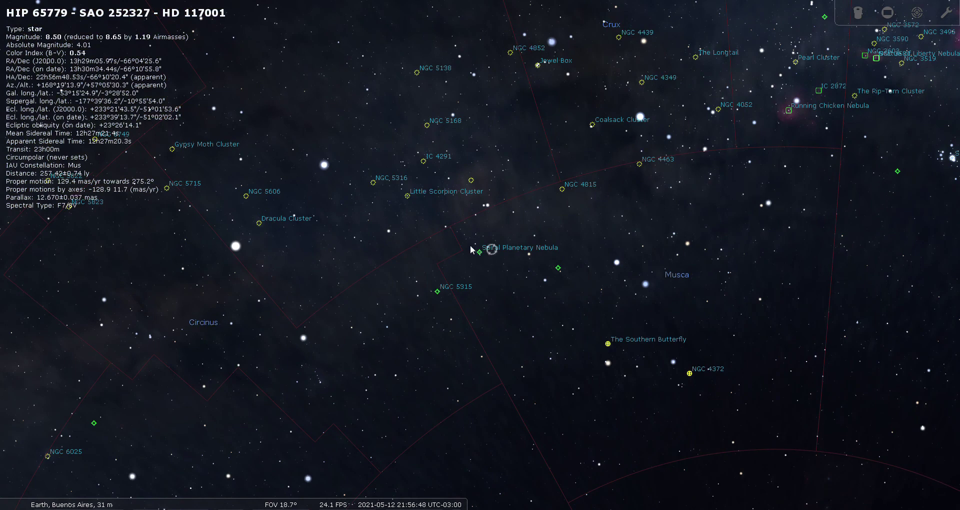
pyautogui.scroll(3, 472, 247)
pyautogui.click(478, 250)
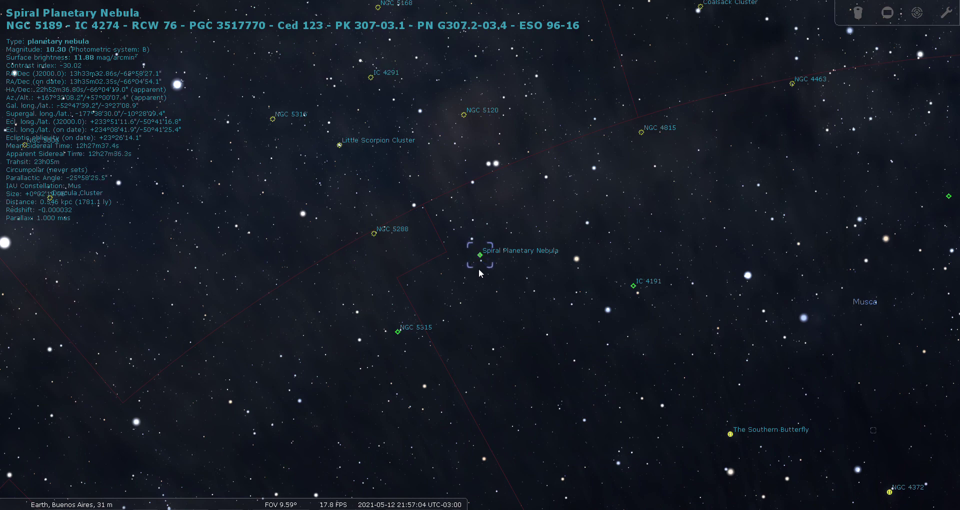
# - View NGC 5189 through the 13mm Nagler eyepiece, then return to an 8° Telrad field
pyautogui.click(917, 14)
pyautogui.scroll(2, 674, 192)
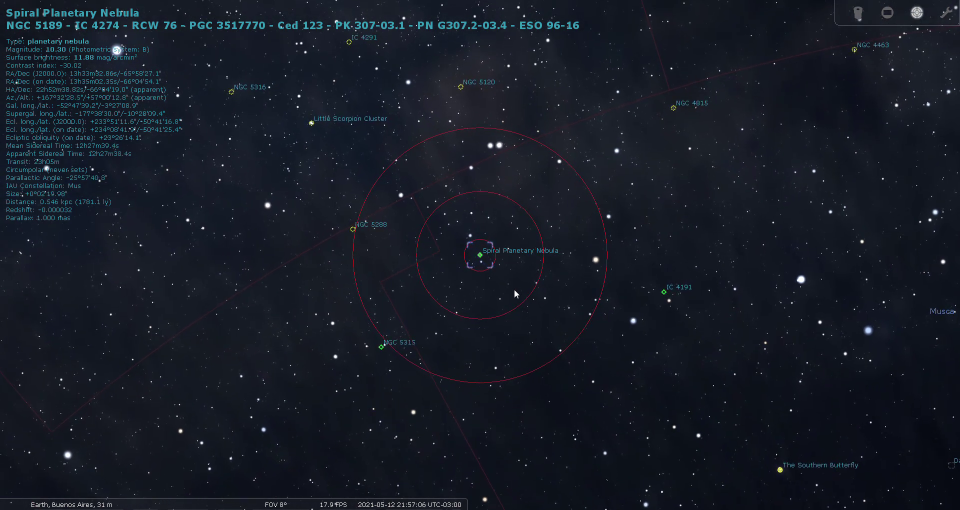
pyautogui.scroll(3, 503, 280)
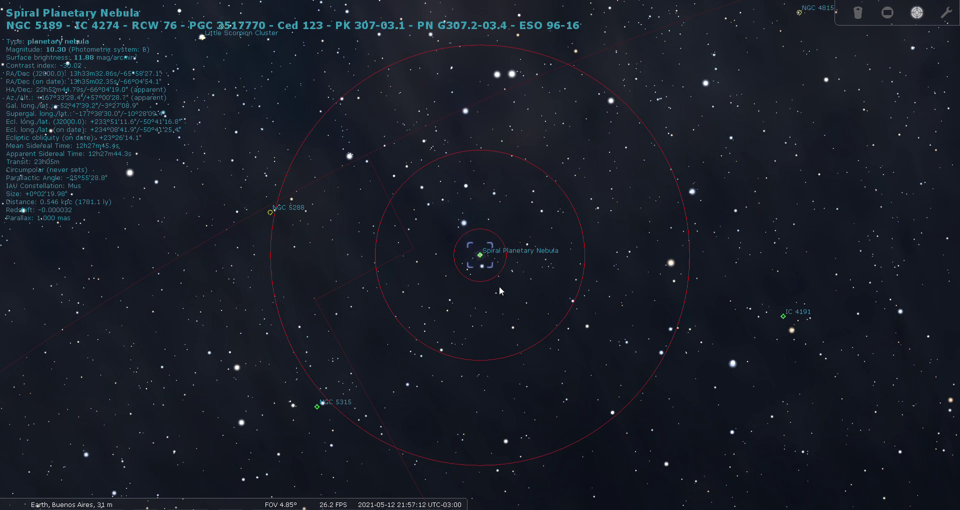
pyautogui.click(858, 13)
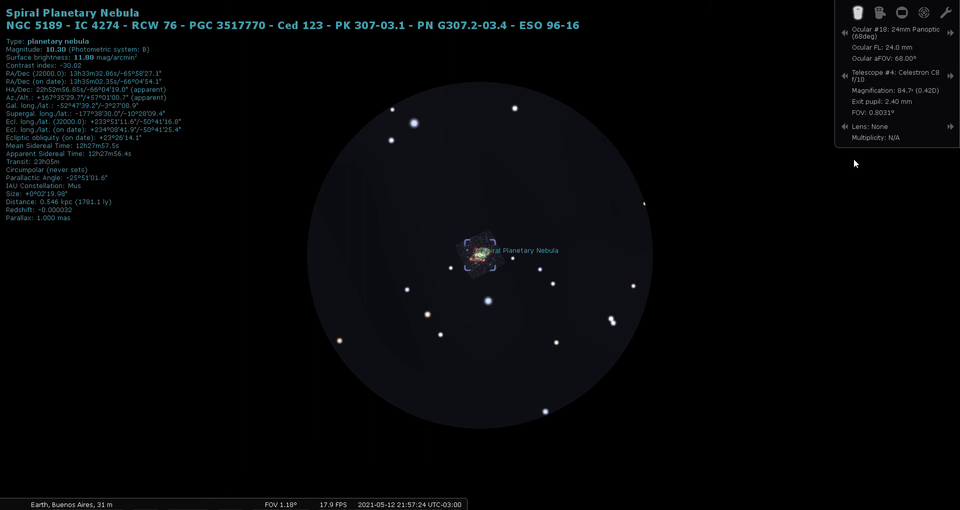
pyautogui.click(951, 33)
pyautogui.click(952, 31)
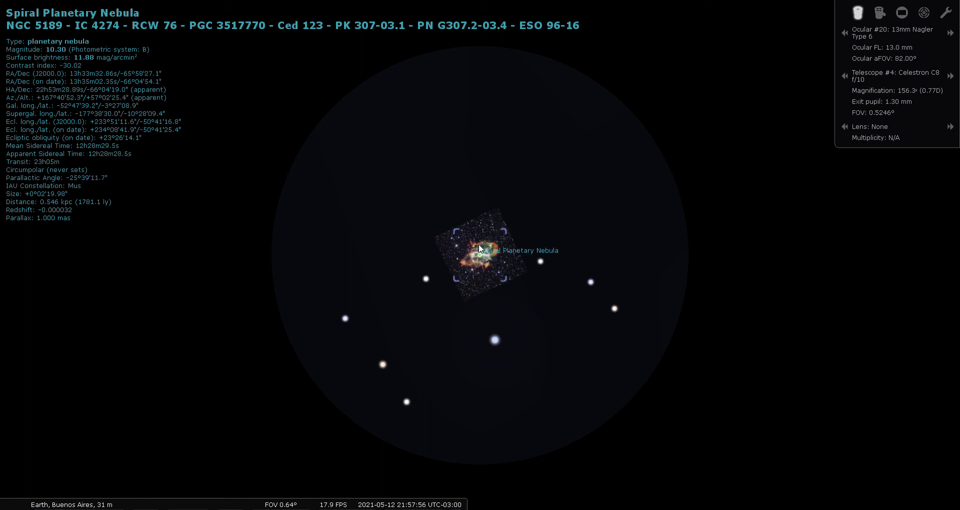
pyautogui.click(924, 13)
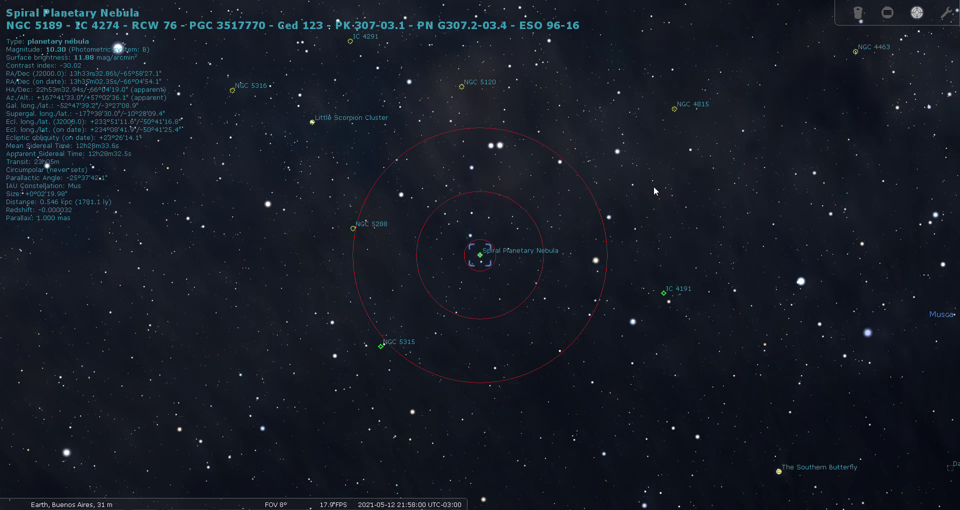
# - Turn off the Telrad circles, clear the star selection and reset the field of view to 60°
pyautogui.click(653, 187)
pyautogui.click(915, 14)
pyautogui.rightClick(587, 199)
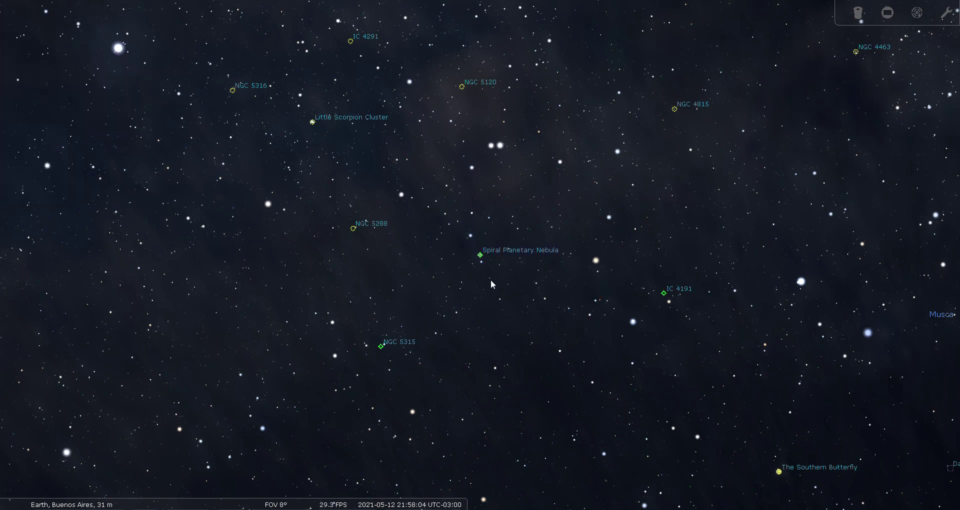
pyautogui.scroll(1, 474, 284)
pyautogui.scroll(-1, 473, 285)
pyautogui.press('\\')
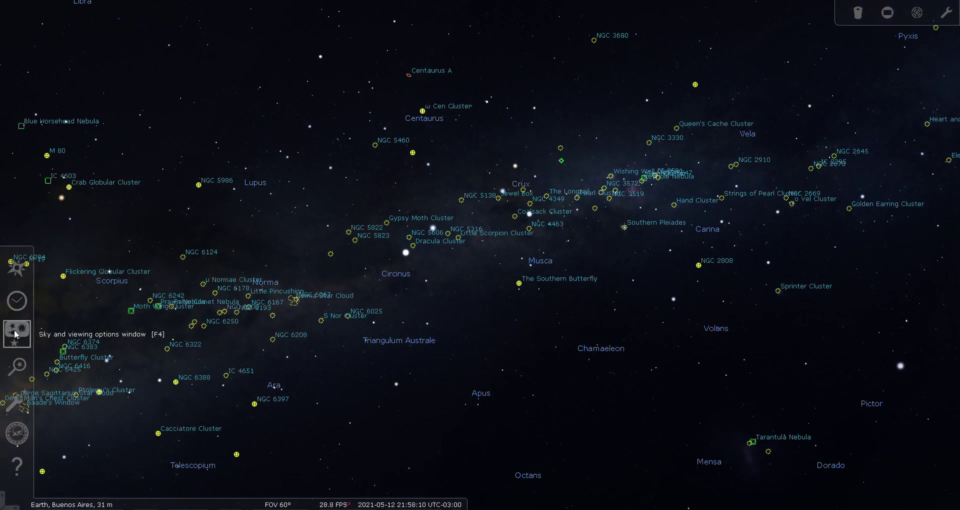
# - Hide deep-sky object labels and markers and the constellation name labels
pyautogui.click(17, 334)
pyautogui.click(564, 299)
pyautogui.click(825, 174)
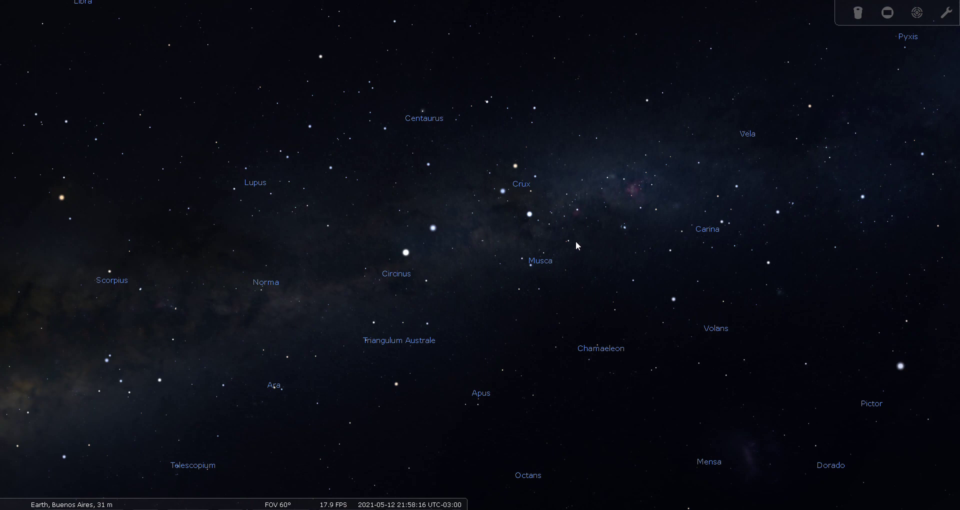
pyautogui.press('v')
# - Pan to the south point, just above the horizon with the Milky Way in view
pyautogui.moveTo(587, 308); pyautogui.dragTo(499, 239)
pyautogui.moveTo(506, 360); pyautogui.dragTo(456, 209)
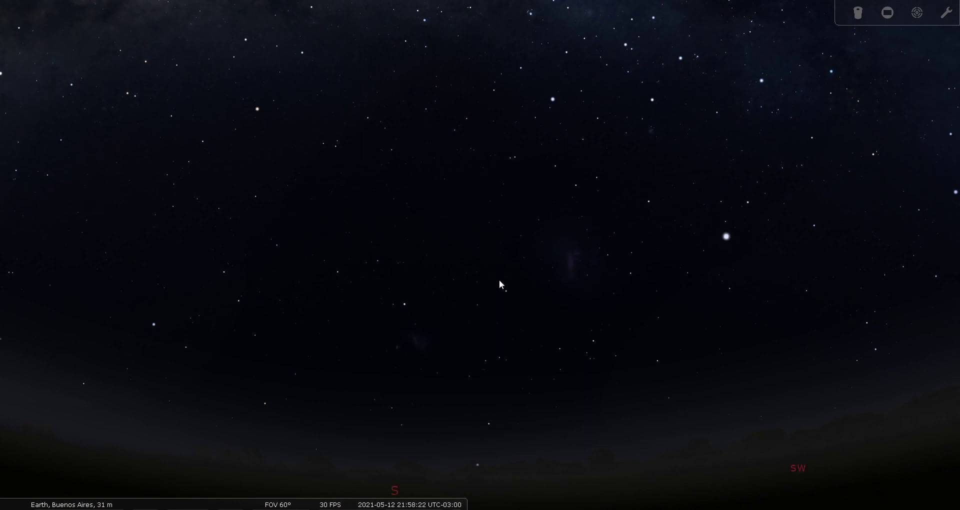
pyautogui.moveTo(500, 281); pyautogui.dragTo(544, 241)
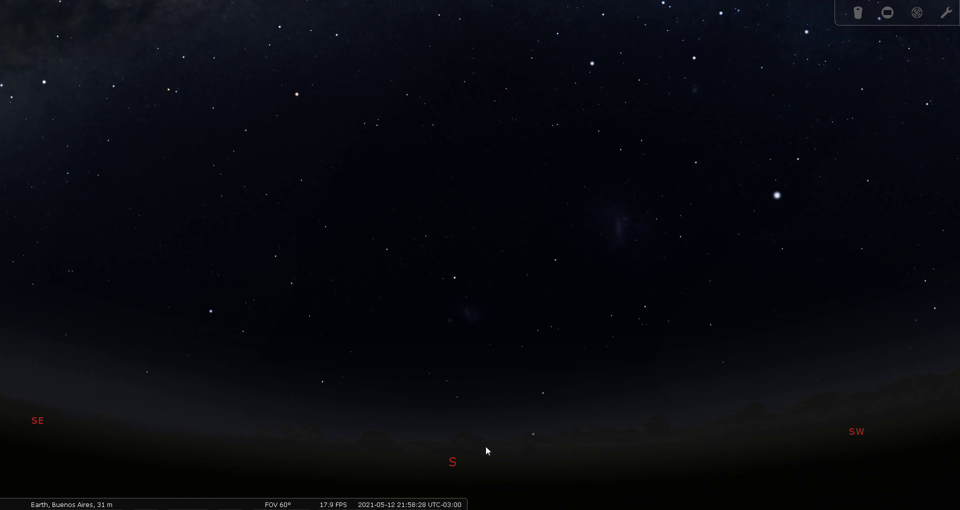
pyautogui.moveTo(491, 161); pyautogui.dragTo(492, 301)
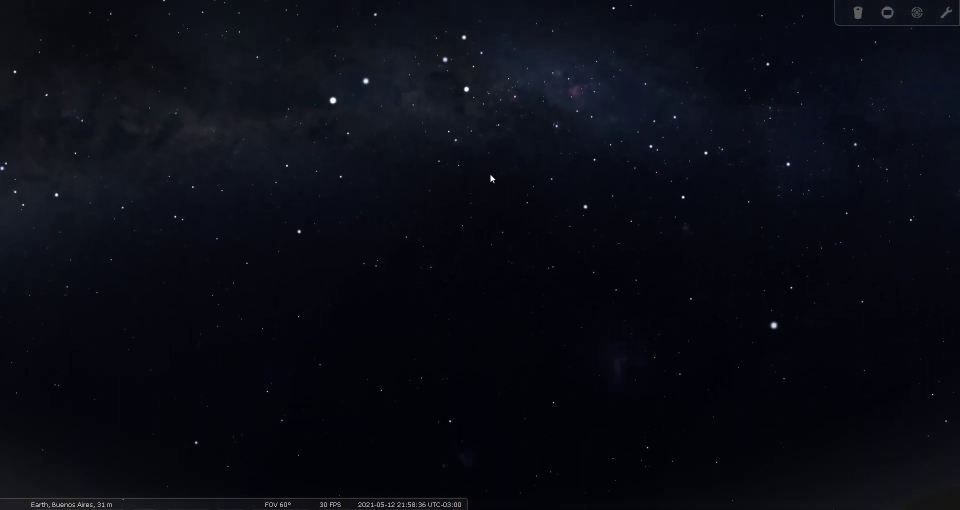
pyautogui.moveTo(490, 178); pyautogui.dragTo(489, 206)
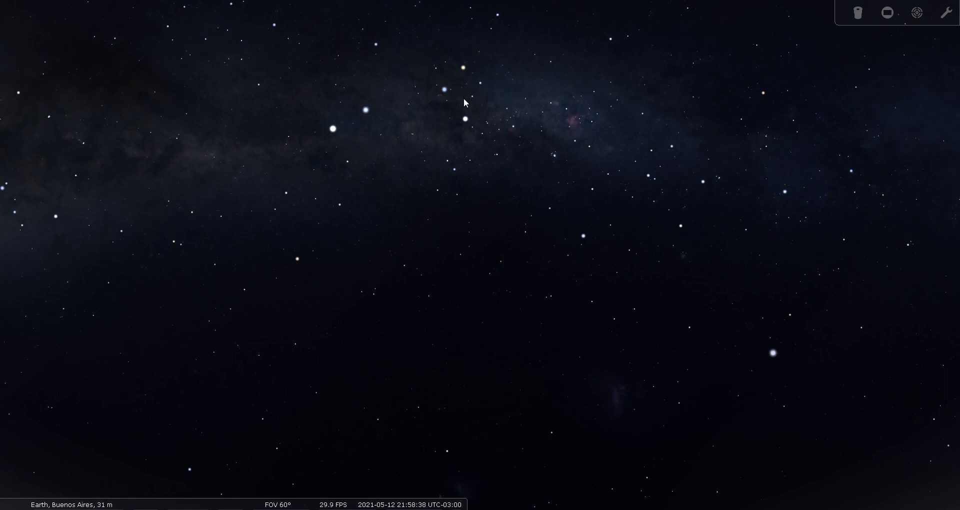